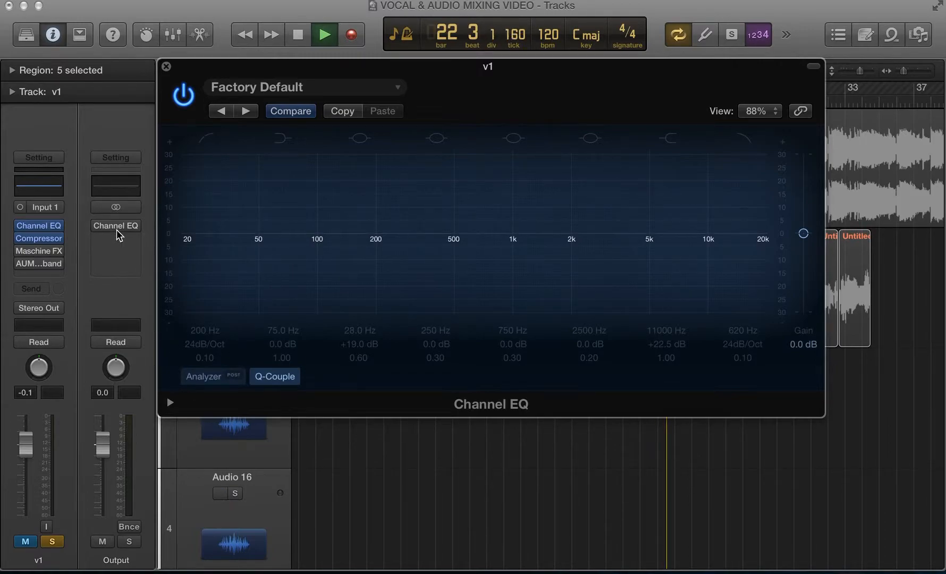
Reopen the Channel EQ on the v1 track and reposition its window over the arrangement.
drag(290, 71, 516, 65)
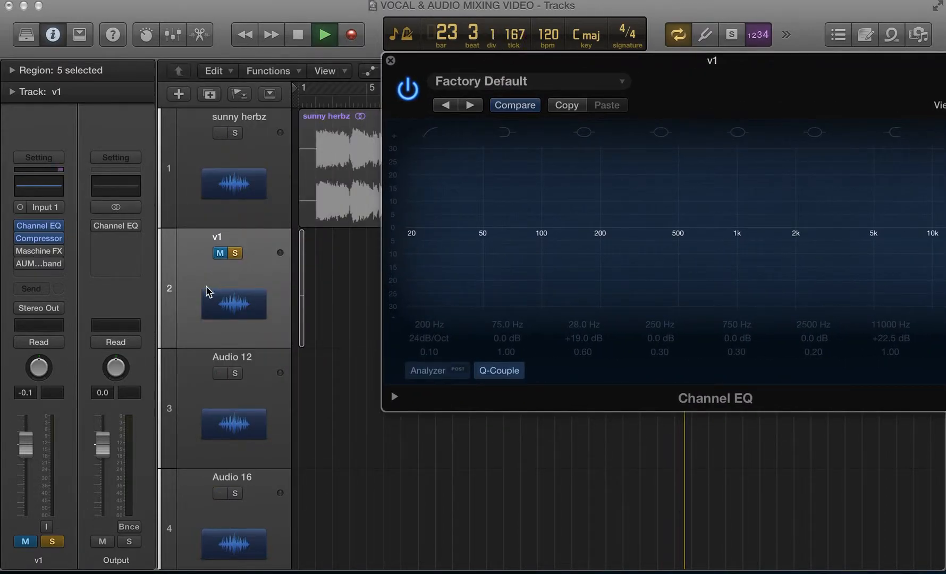
click(221, 197)
click(229, 285)
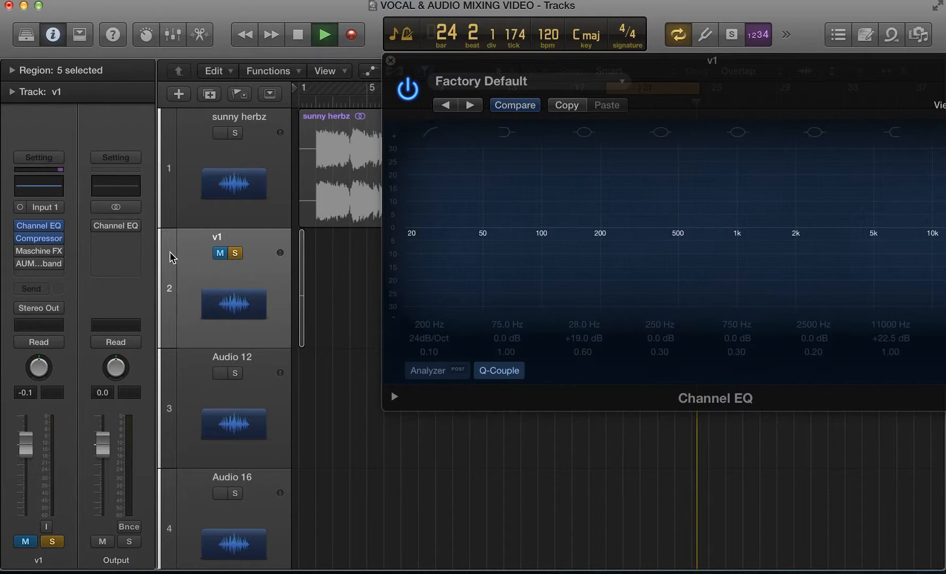
click(47, 187)
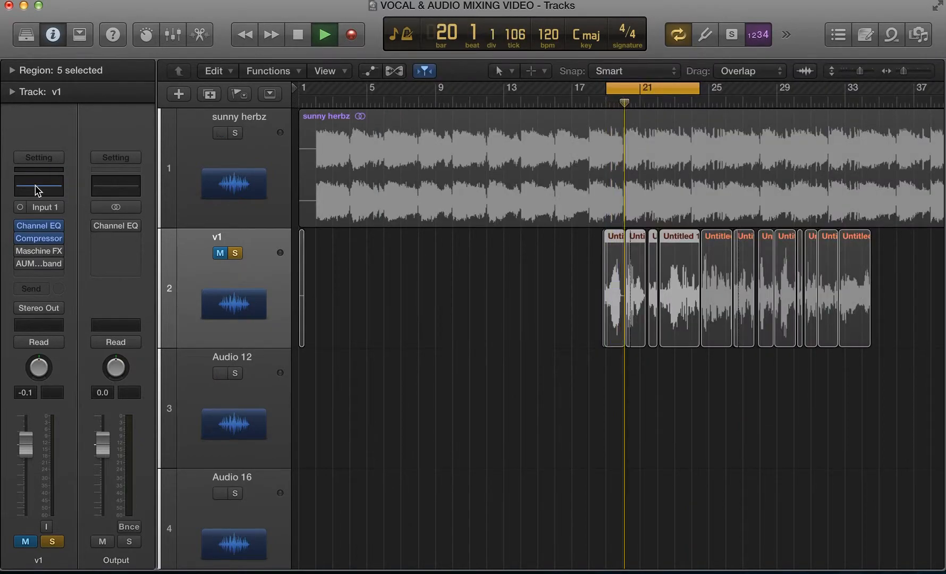
click(37, 191)
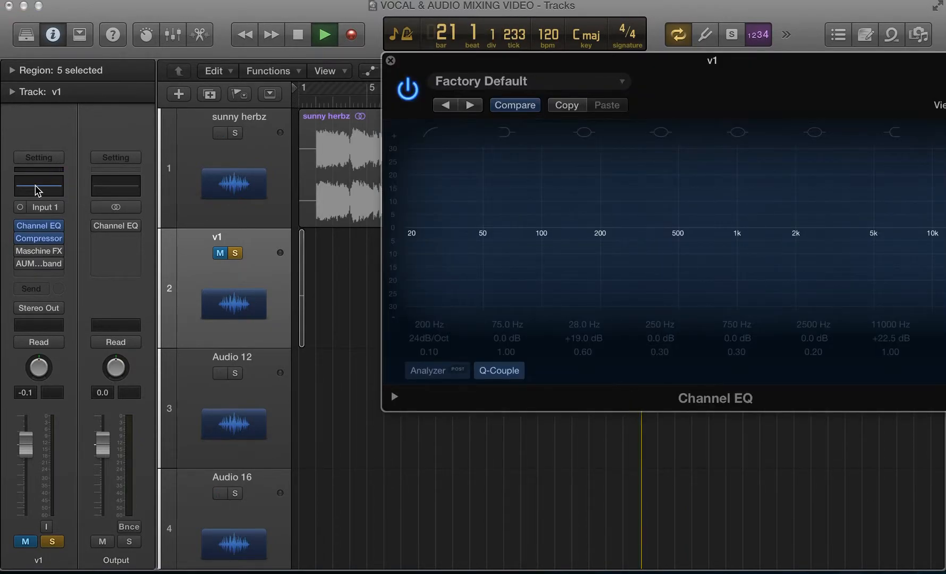
drag(519, 67, 319, 77)
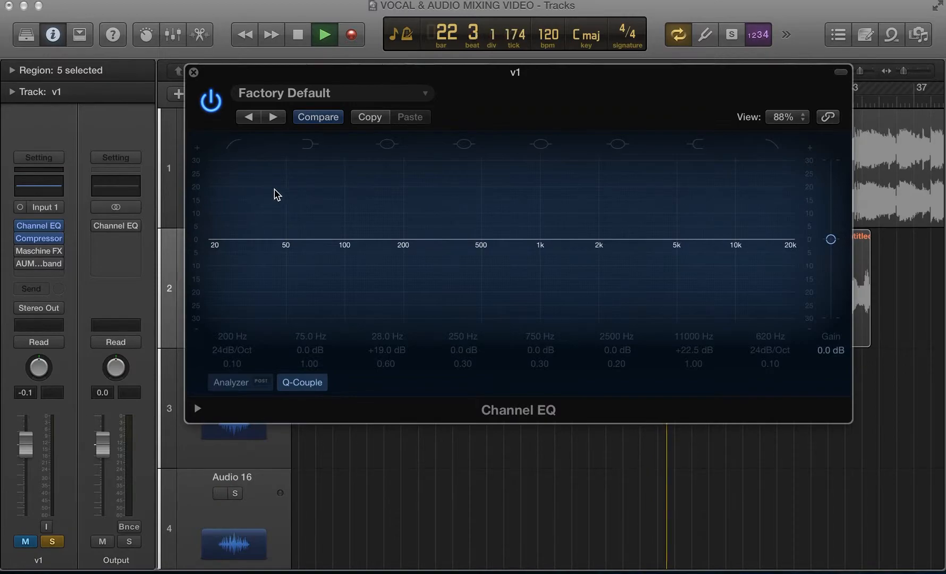
Try the low-cut band at about 345 Hz and the high-cut band at 620 Hz, switching both off again.
click(236, 146)
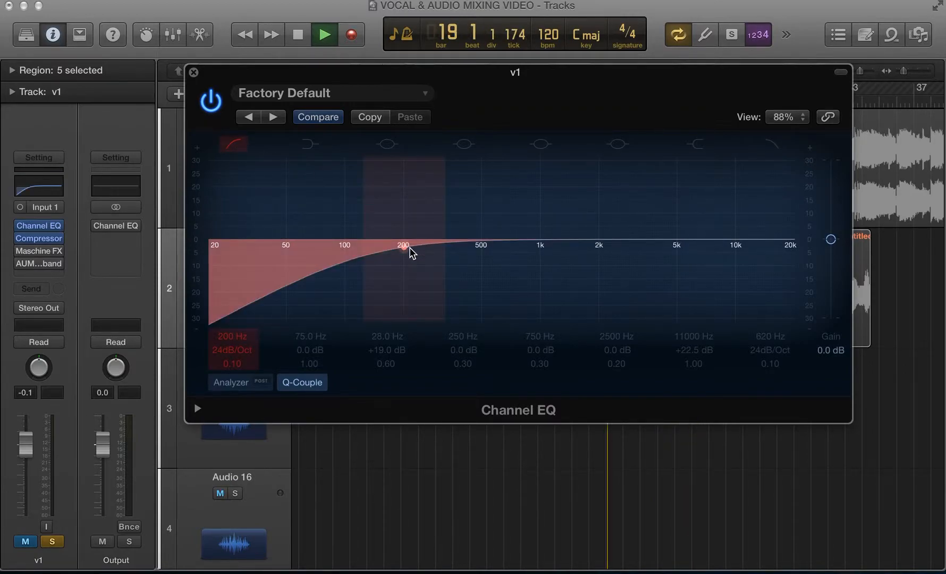
drag(402, 252, 451, 349)
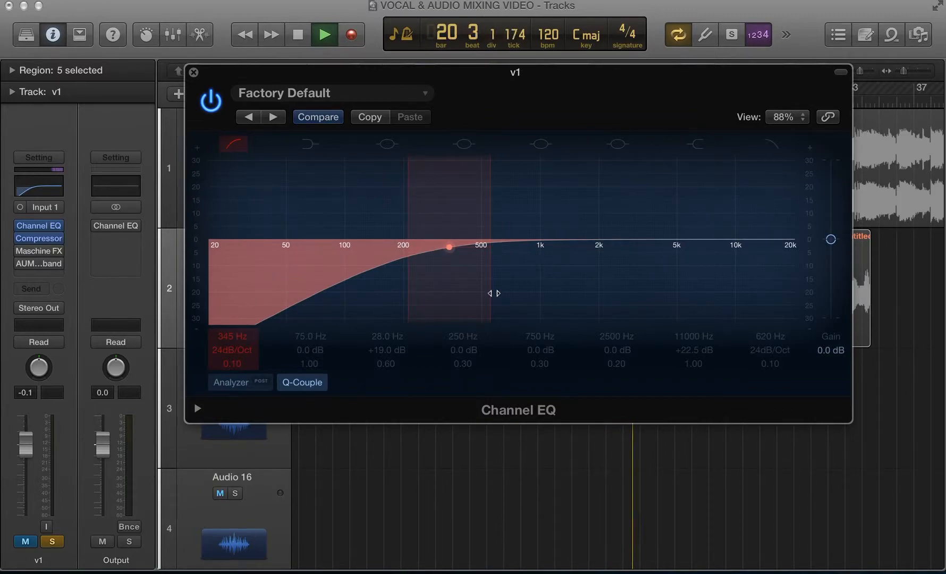
click(769, 144)
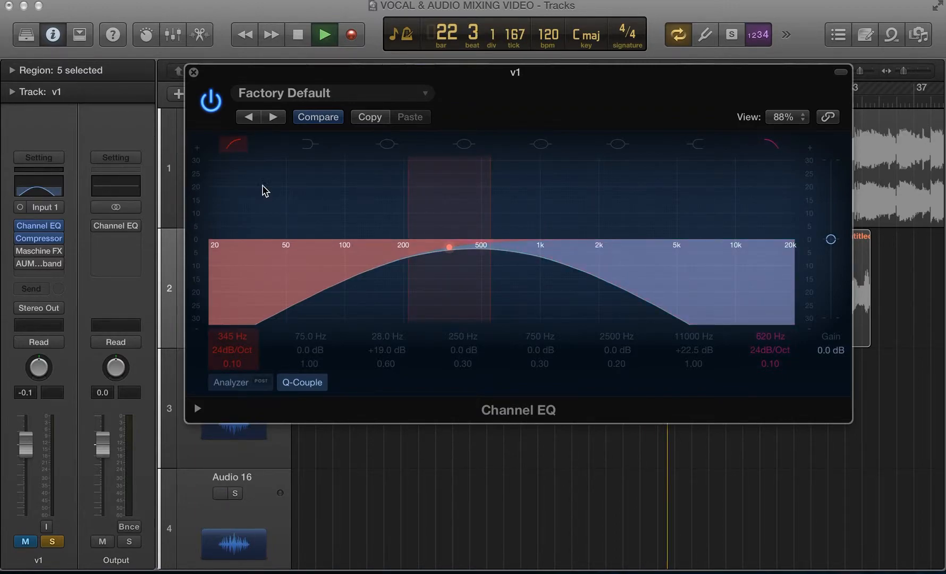
click(235, 147)
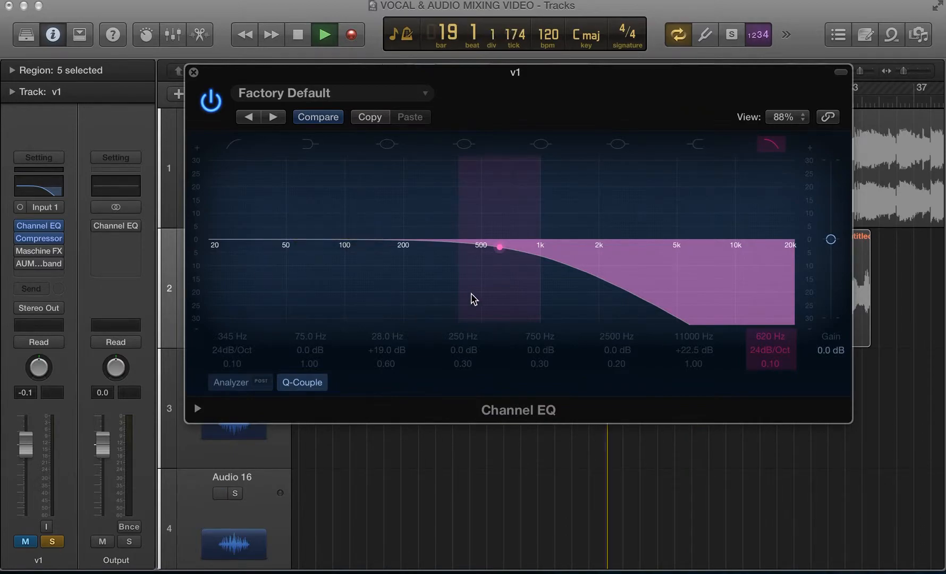
click(772, 143)
Try the high-shelf band with a cut of about -10.5 dB at 1180 Hz, and switch it off again.
click(696, 145)
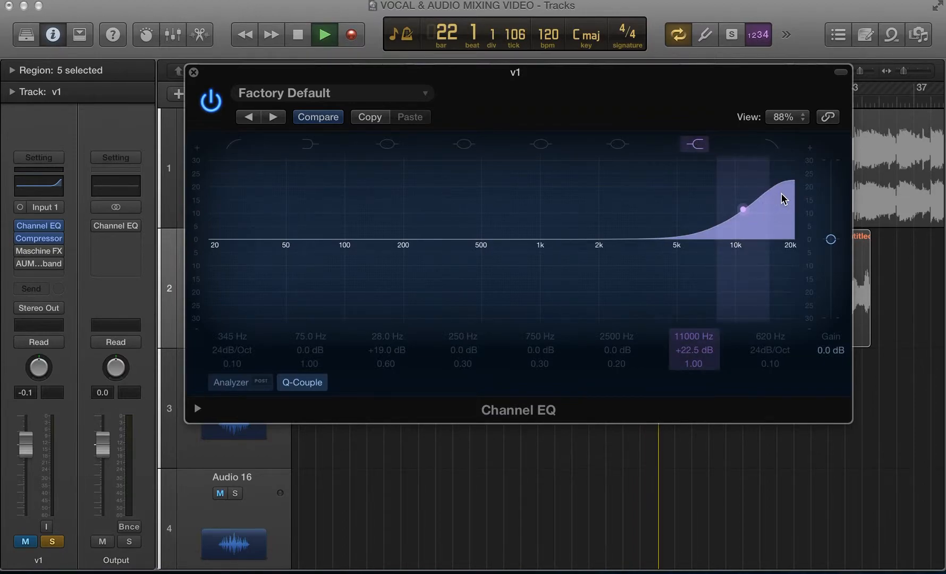
drag(781, 199, 855, 257)
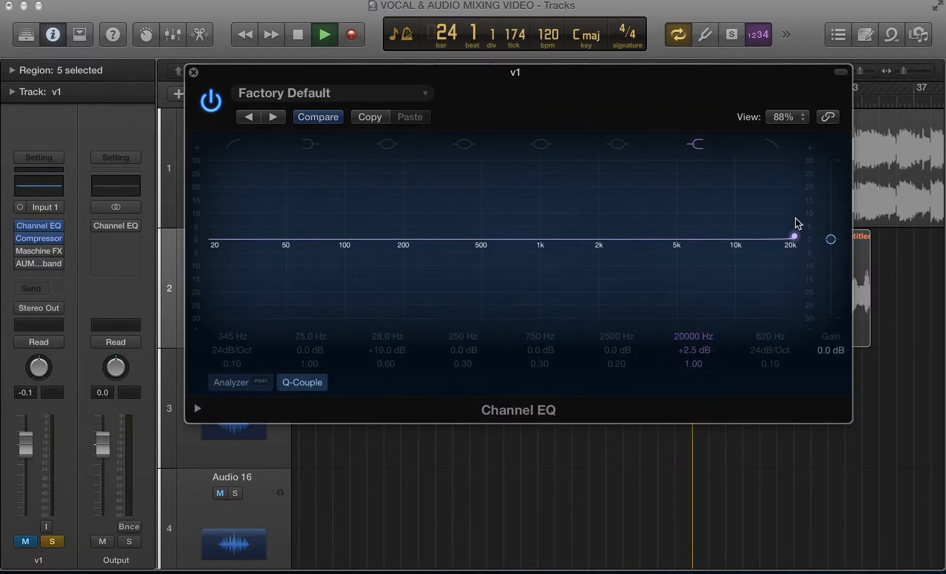
drag(792, 239, 484, 404)
drag(646, 292, 673, 243)
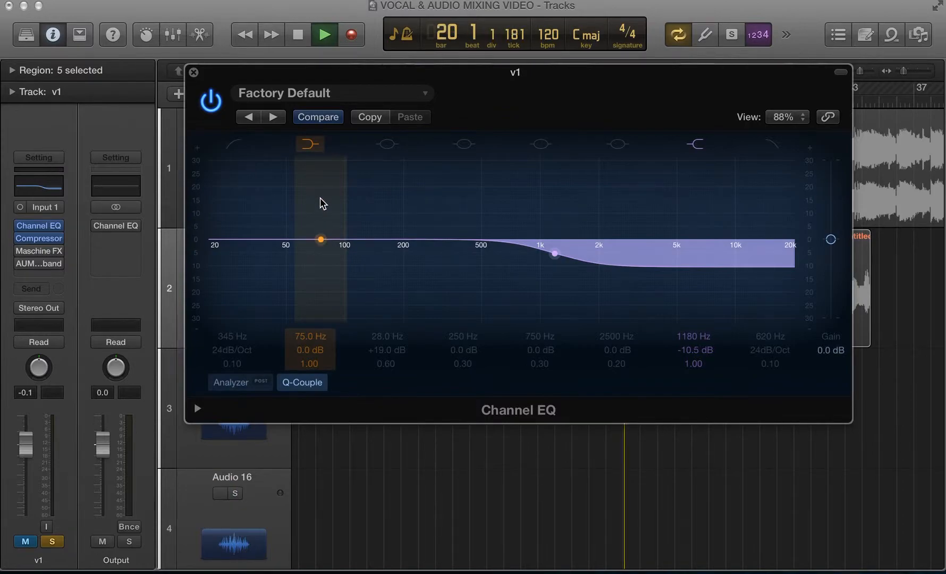
click(699, 145)
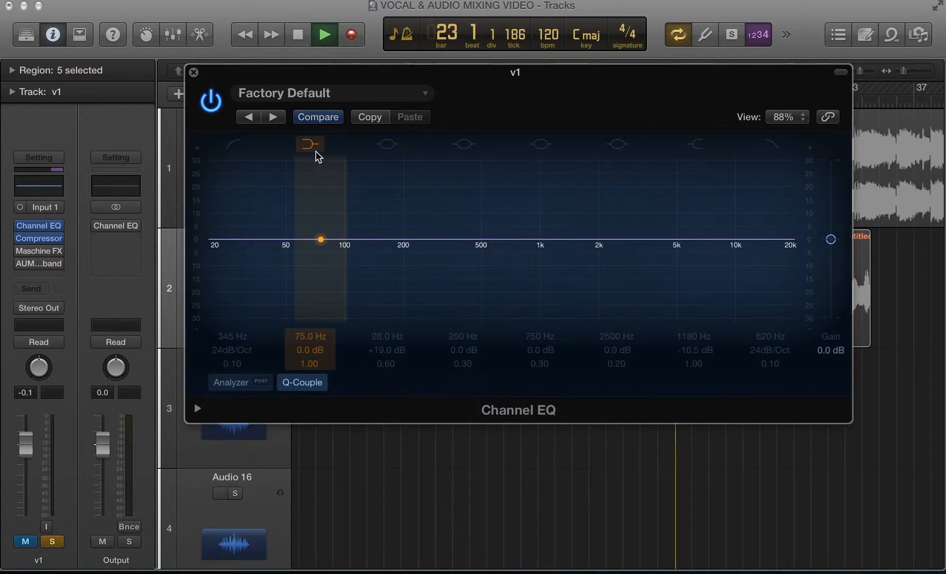
Try the low-shelf band at about 56 Hz and +1.0 dB, replacing it with the four active parametric bands.
drag(321, 240, 293, 240)
click(388, 144)
click(465, 145)
click(540, 144)
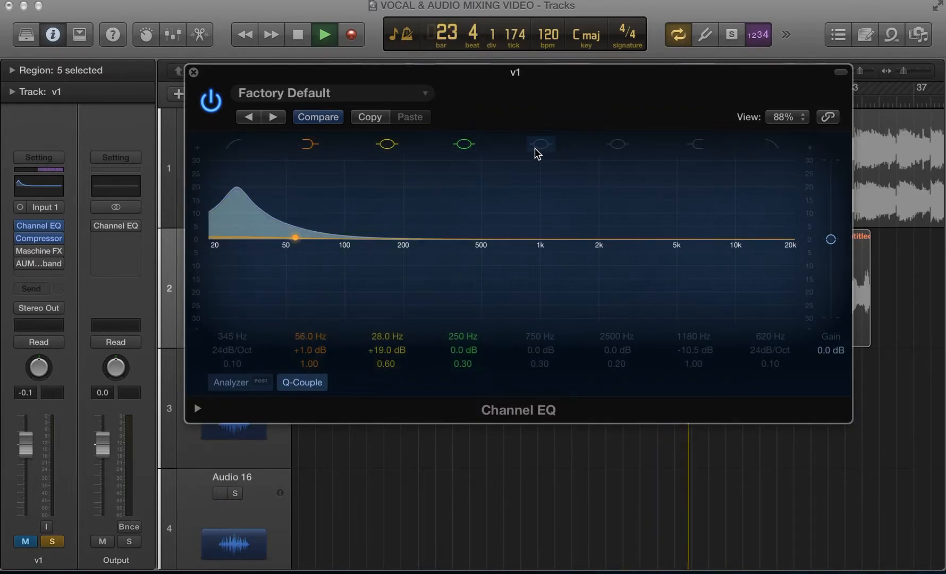
click(617, 144)
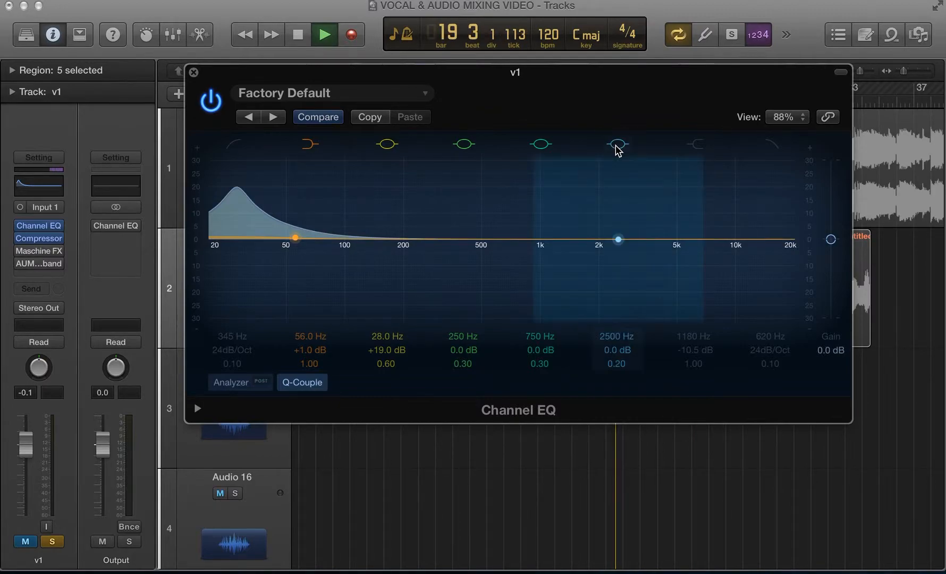
click(309, 144)
Try parametric boosts of about +20.5 dB at 156 Hz and +2.0 dB at 1540 Hz, switching the parametric bands off again.
drag(422, 240, 381, 186)
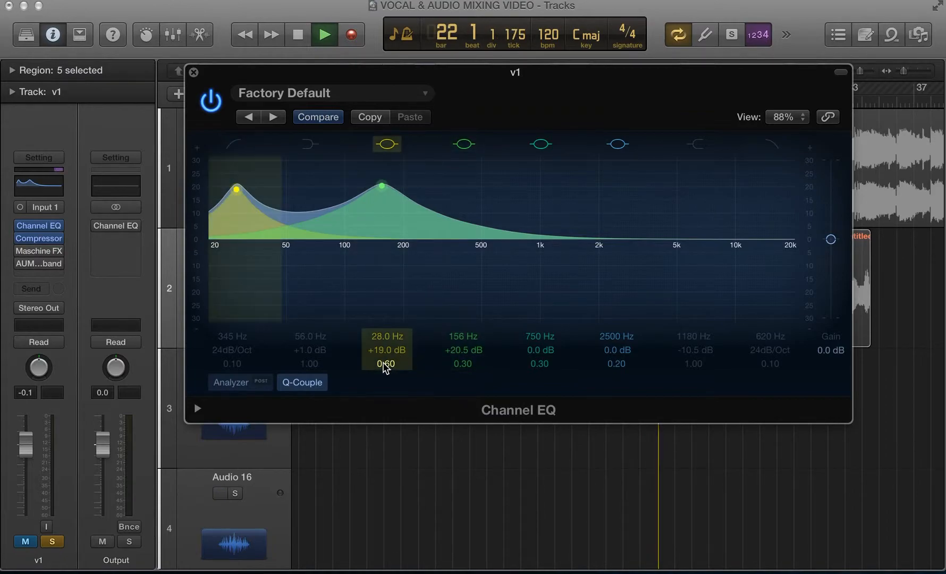
click(388, 144)
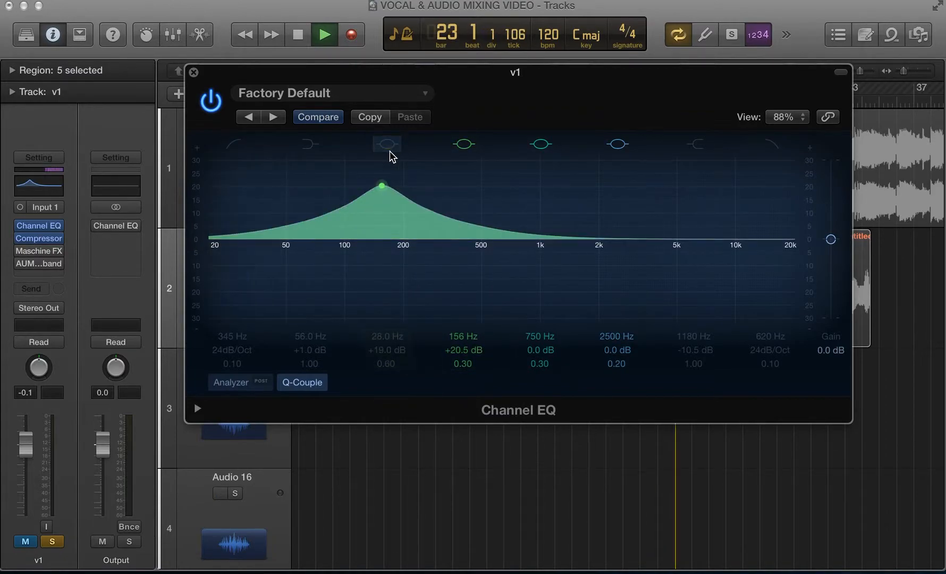
click(467, 144)
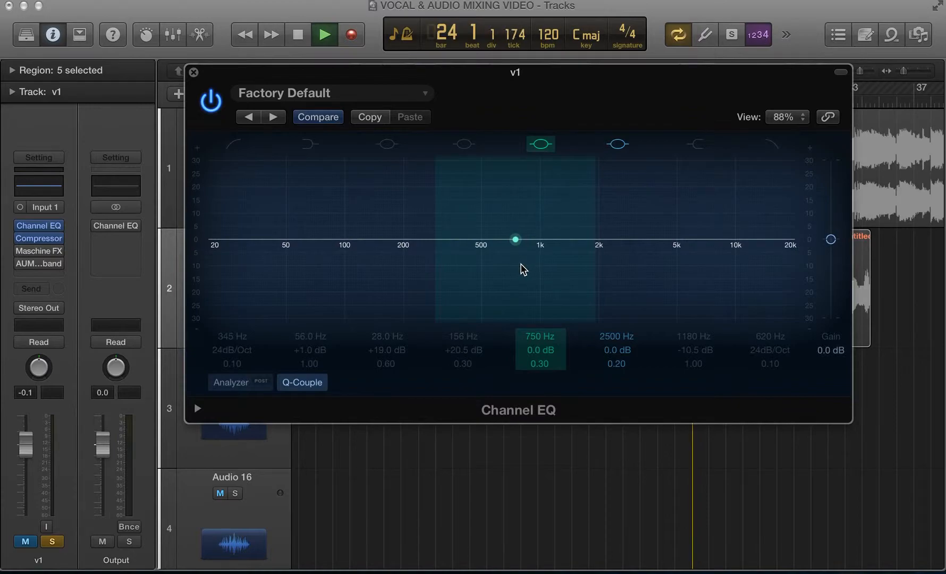
drag(515, 242, 577, 232)
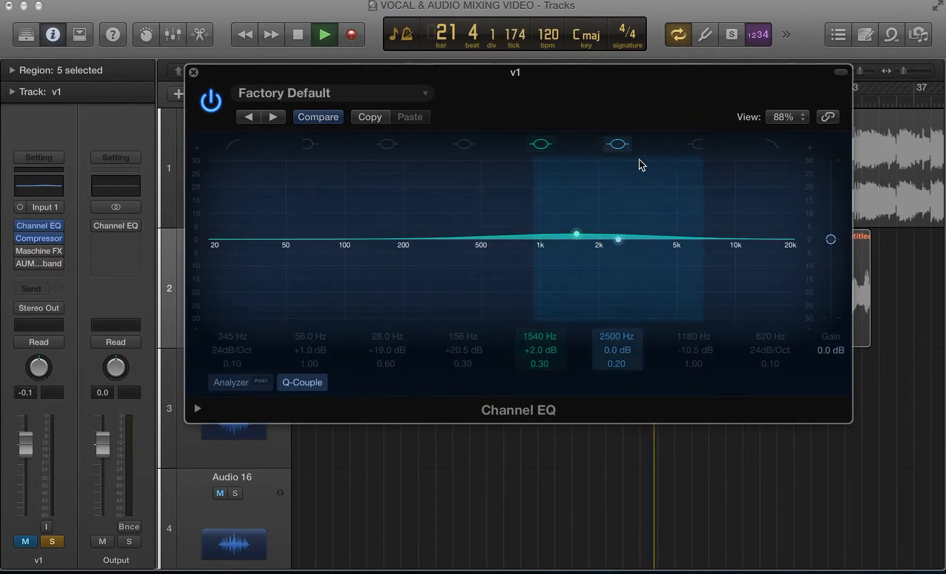
click(542, 150)
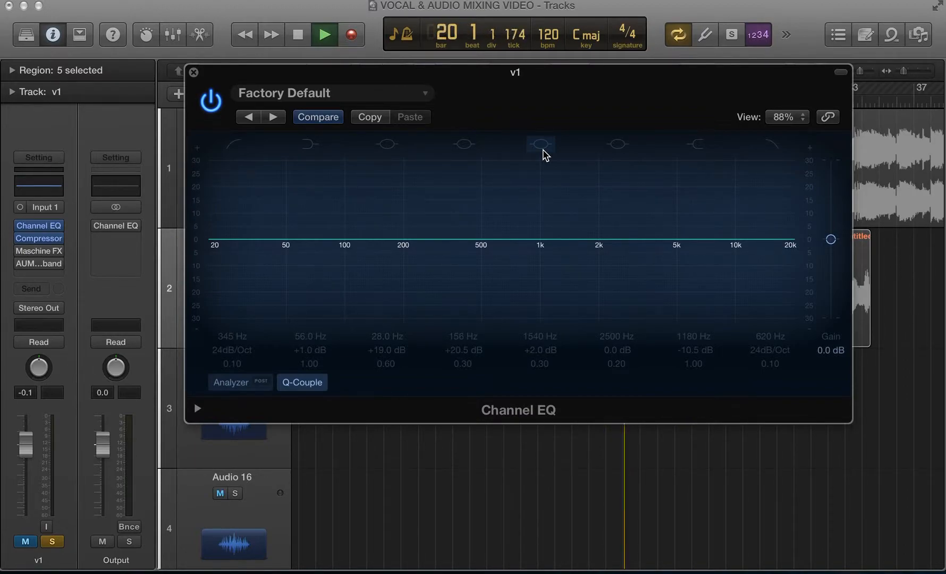
Turn on the EQ's Analyzer and reposition the plug-in window just below the timeline ruler.
click(216, 386)
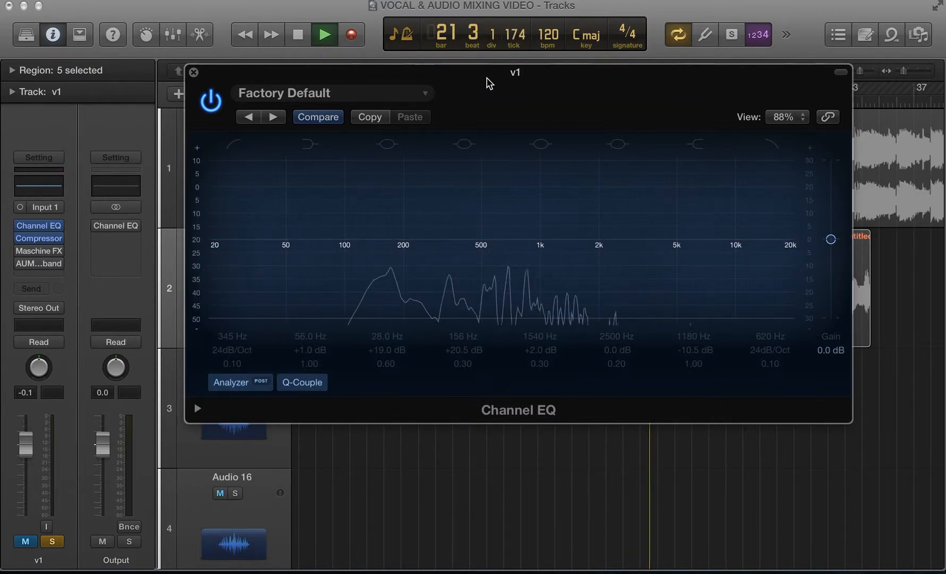
drag(487, 85, 499, 347)
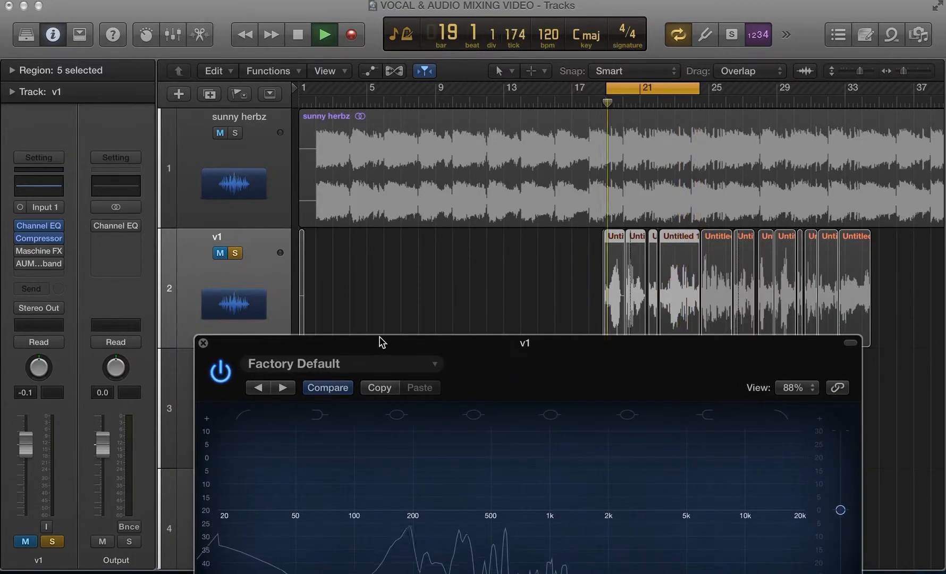
drag(495, 341, 465, 107)
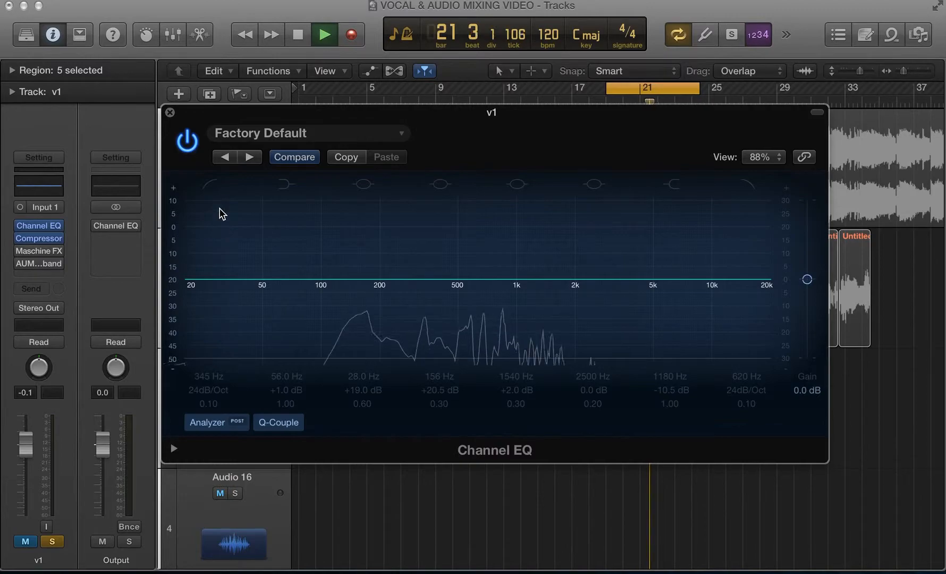
Enable the low-cut band and set its frequency to 100 Hz.
click(209, 186)
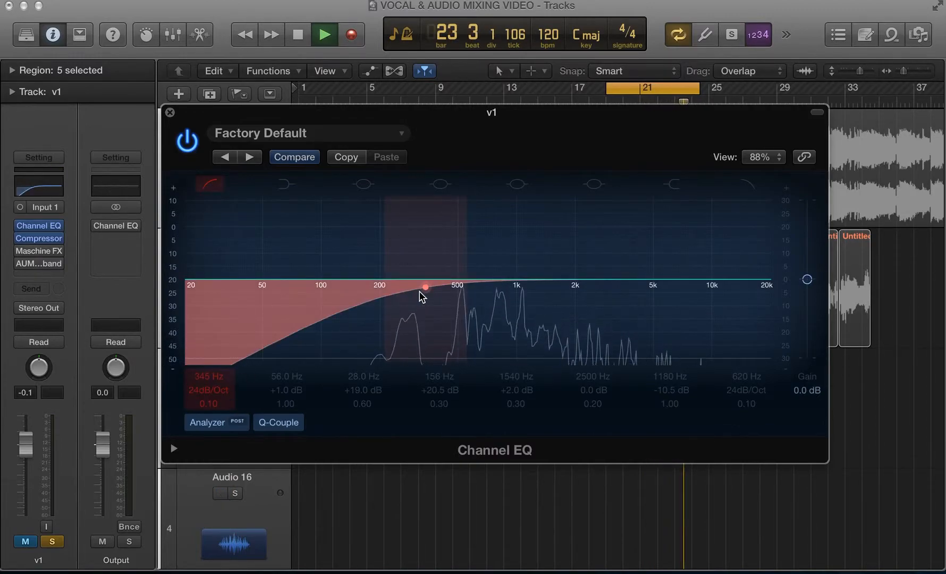
drag(420, 287, 277, 358)
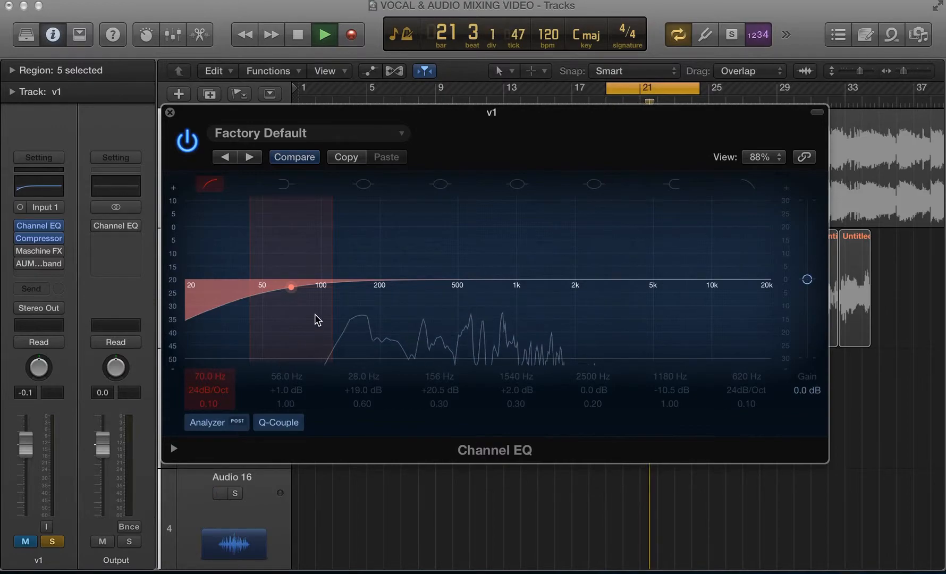
drag(293, 286, 326, 299)
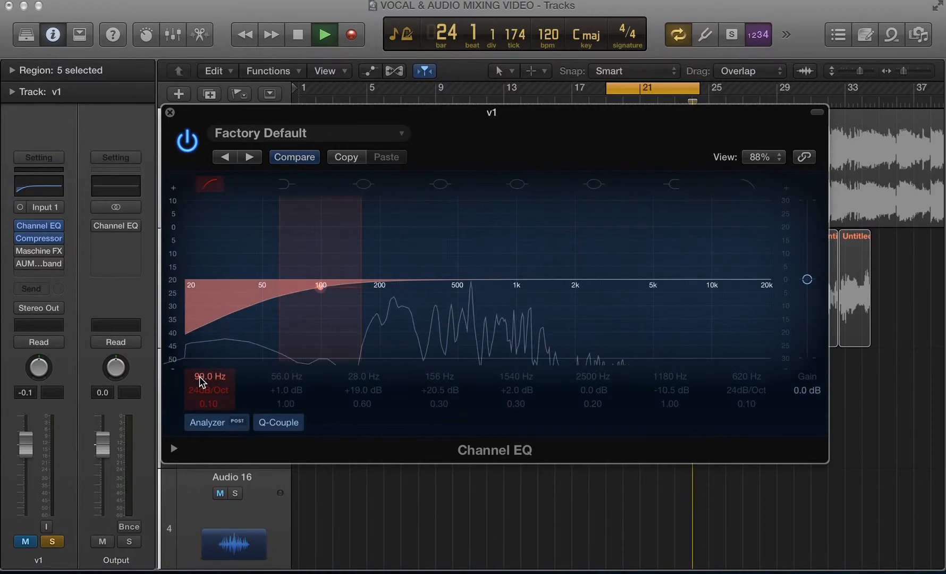
drag(200, 380, 201, 378)
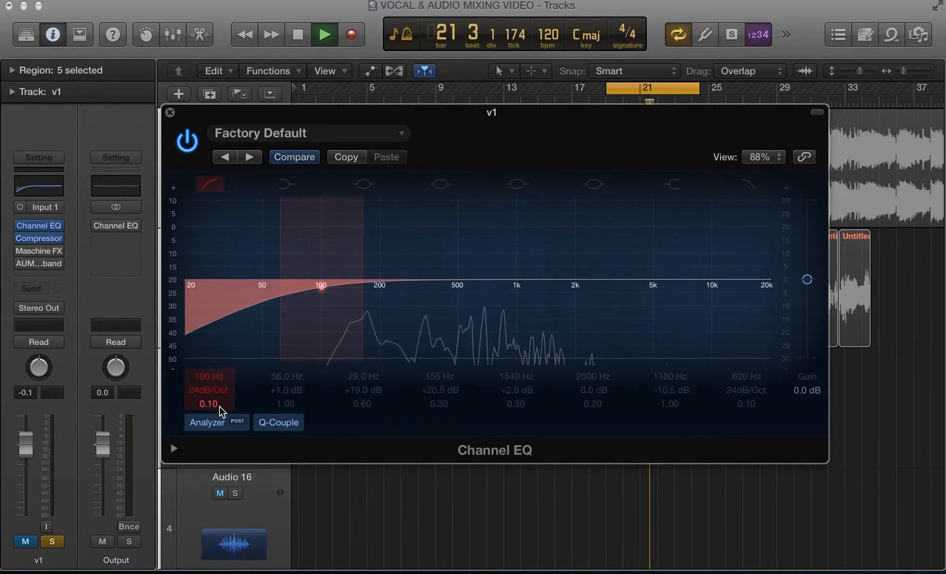
Set the low-cut band's slope to 36 dB/Oct and its Q to about 0.57.
mouse_move(197, 395)
mouse_down()
mouse_move(197, 420)
mouse_move(196, 382)
mouse_move(196, 399)
mouse_move(196, 383)
mouse_move(196, 399)
mouse_move(196, 382)
mouse_move(196, 390)
mouse_up()
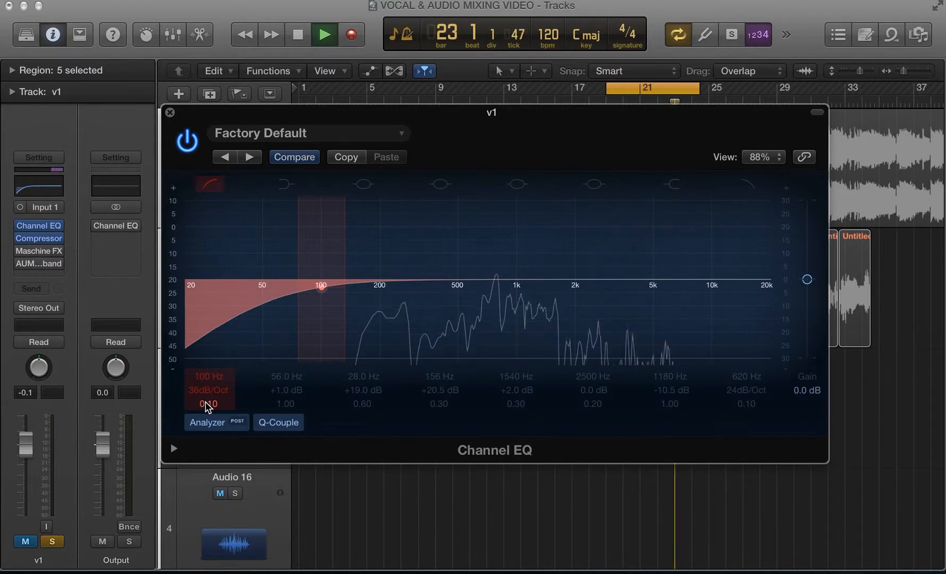
mouse_move(206, 402)
mouse_down()
mouse_move(205, 367)
mouse_move(206, 392)
mouse_up()
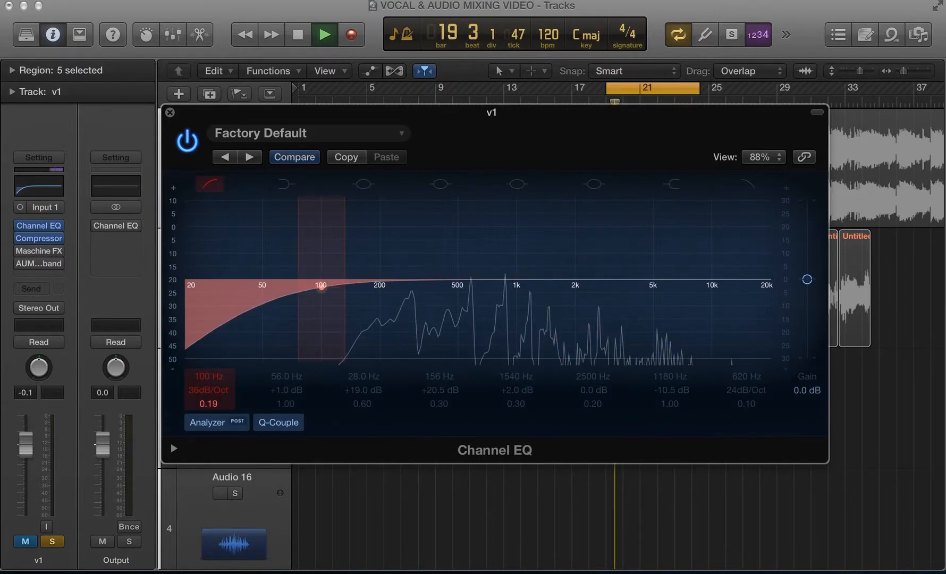
drag(321, 286, 321, 287)
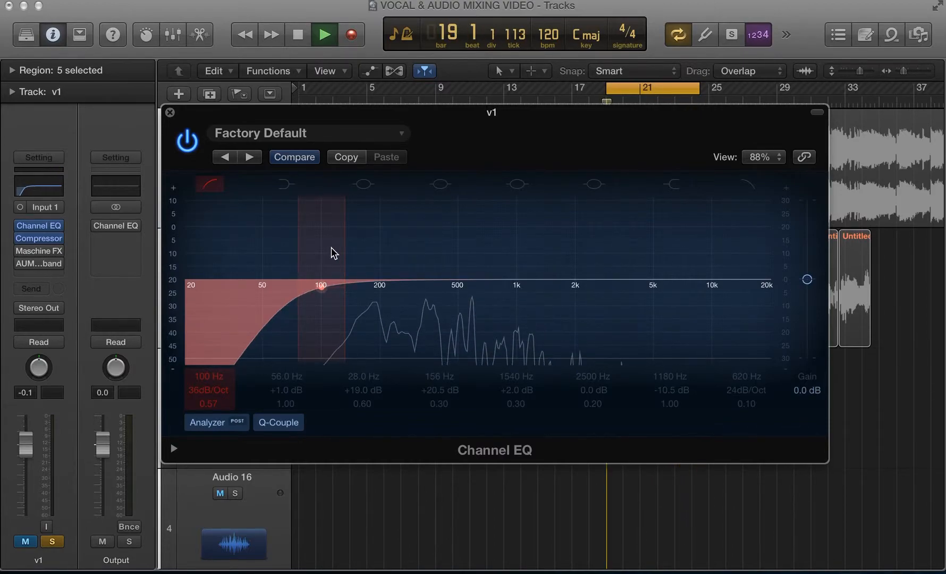
Lower the low-cut band's frequency to about 45.5 Hz and adjust its Q to about 0.46.
drag(269, 297, 207, 320)
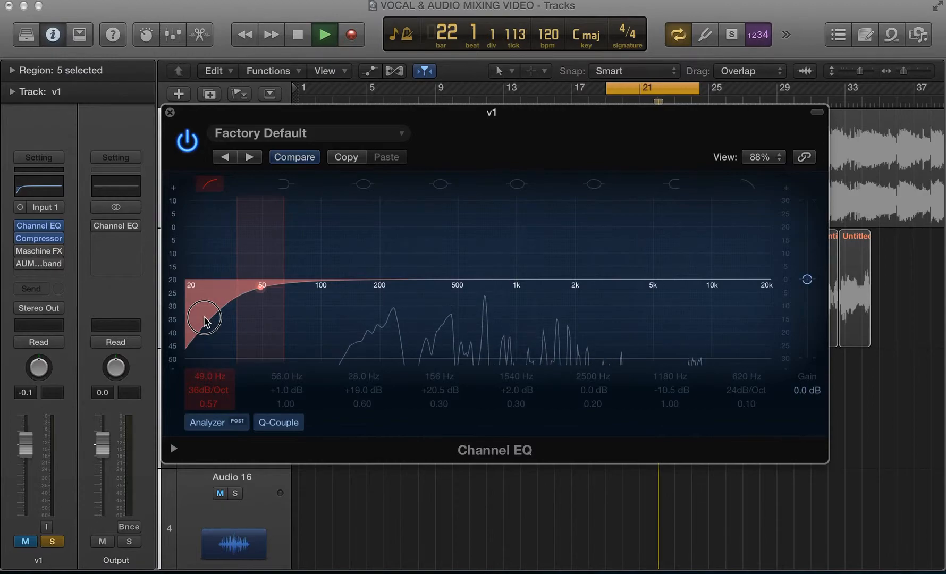
drag(208, 400, 209, 366)
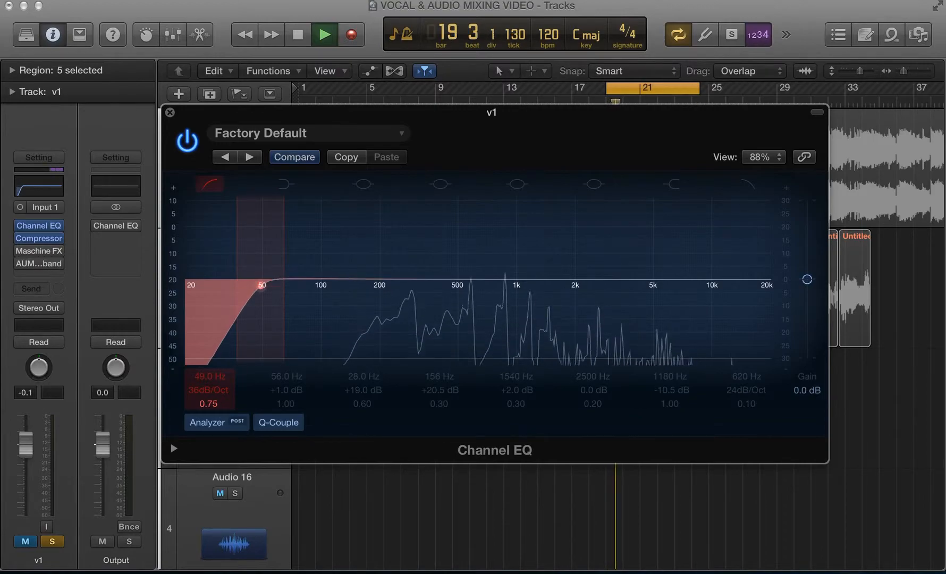
drag(217, 300, 224, 303)
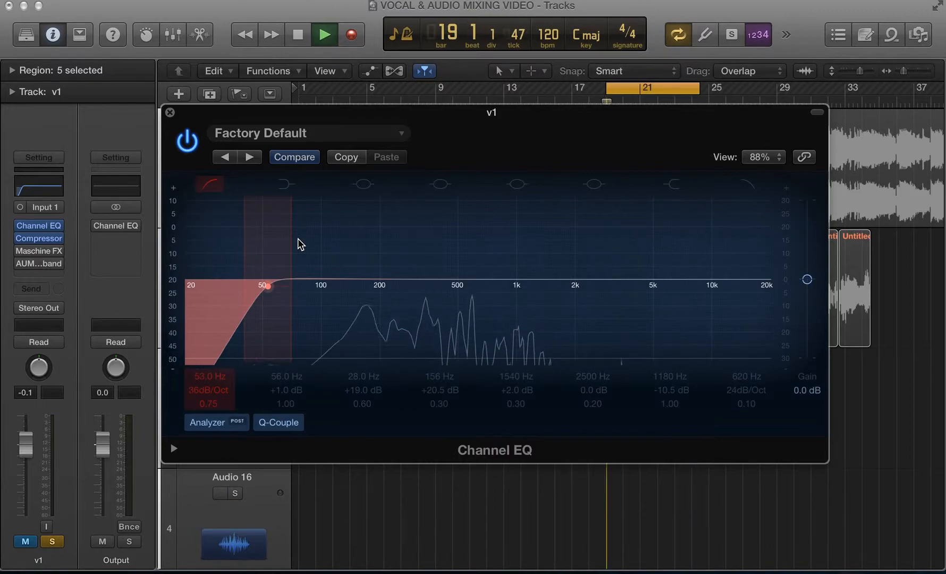
mouse_move(267, 291)
mouse_down()
mouse_move(217, 293)
mouse_move(247, 303)
mouse_up()
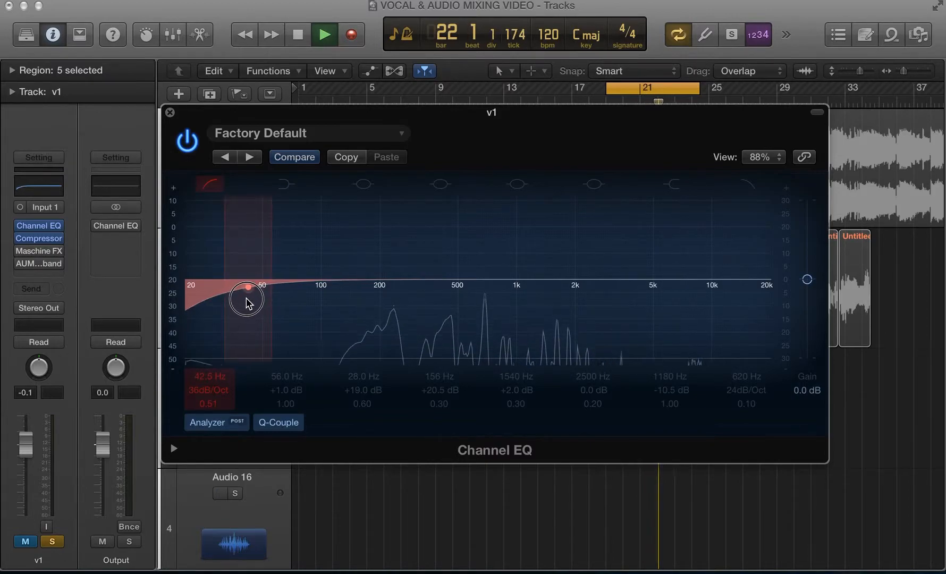
drag(248, 300, 254, 304)
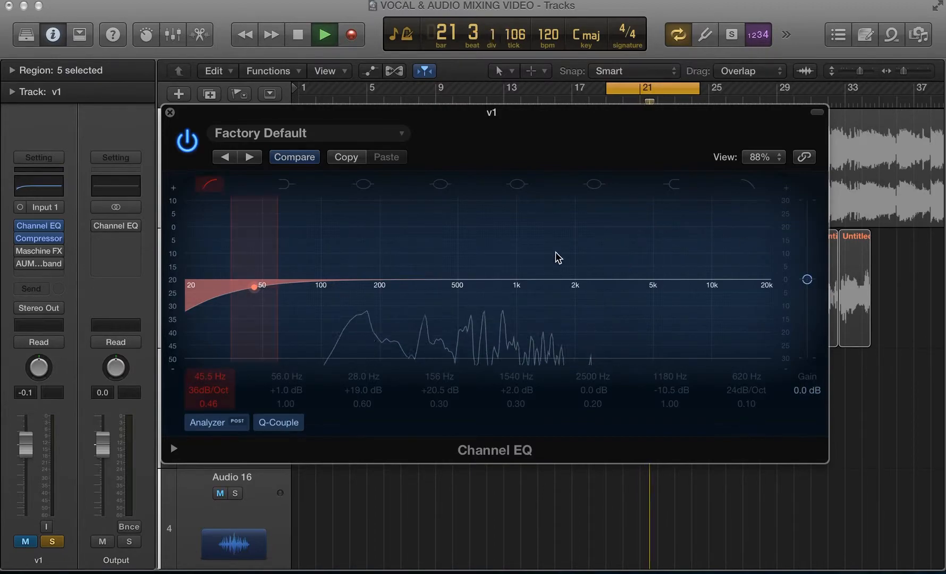
Enable the Channel EQ's high-cut band and set its frequency to about 14200 Hz.
click(753, 176)
drag(633, 319, 920, 342)
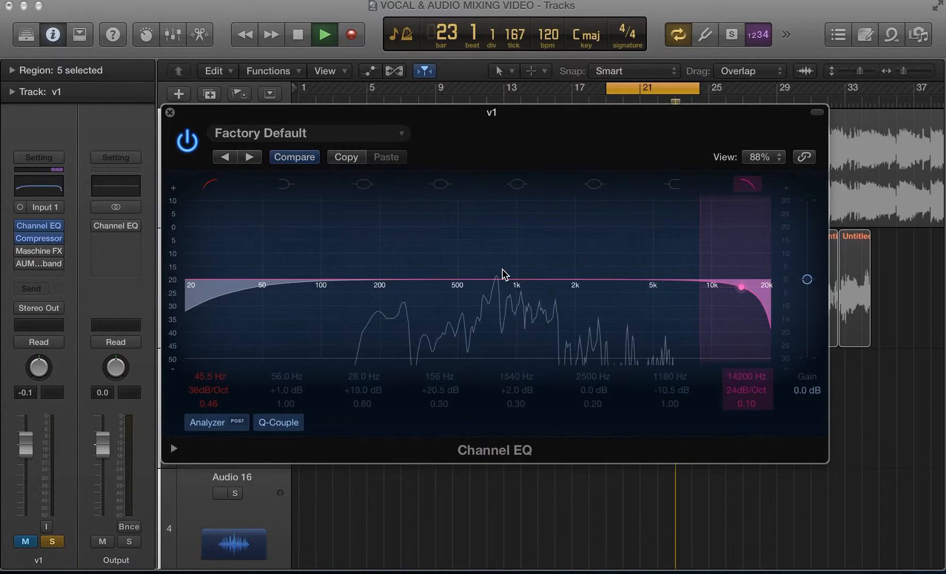
Enable the green parametric band and shape it into a narrow cut at about 355 Hz, -3.5 dB and Q 2.90.
click(440, 185)
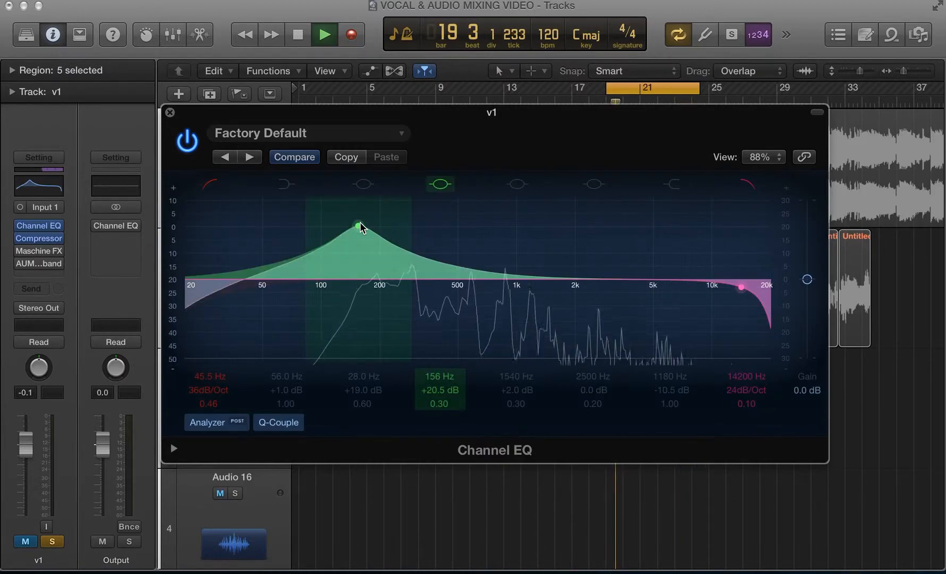
drag(359, 224, 431, 315)
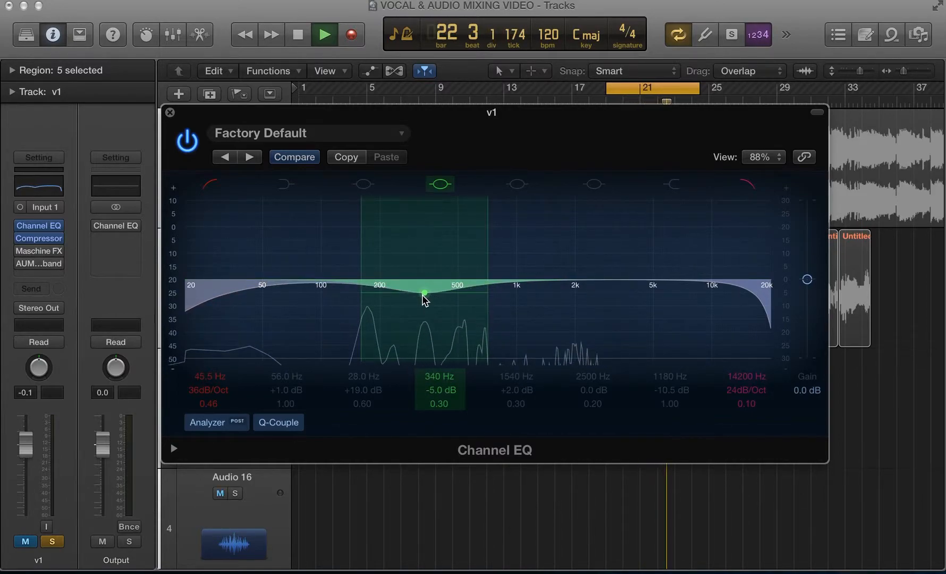
drag(422, 295, 428, 297)
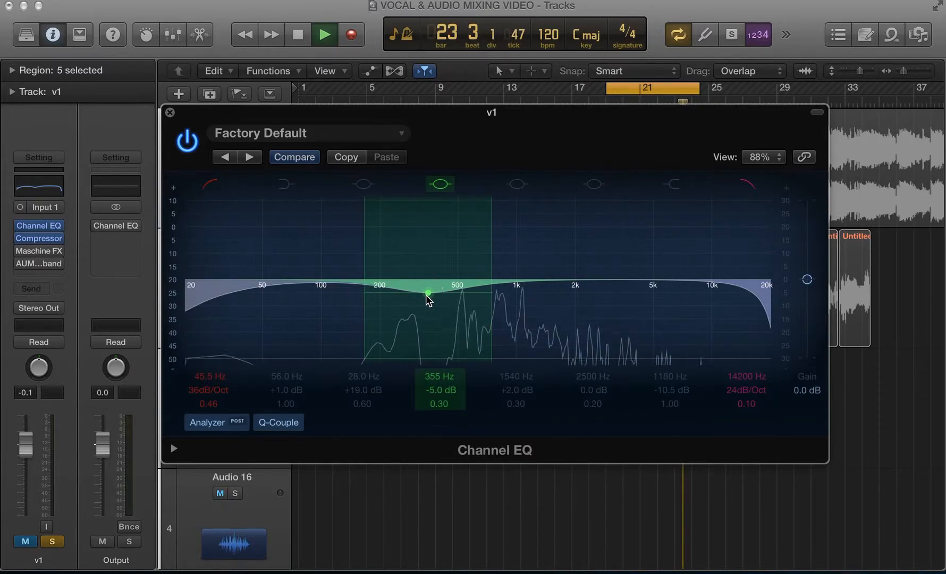
mouse_move(439, 380)
mouse_down()
mouse_move(439, 388)
mouse_move(439, 364)
mouse_move(439, 379)
mouse_move(473, 378)
mouse_move(439, 400)
mouse_move(439, 363)
mouse_up()
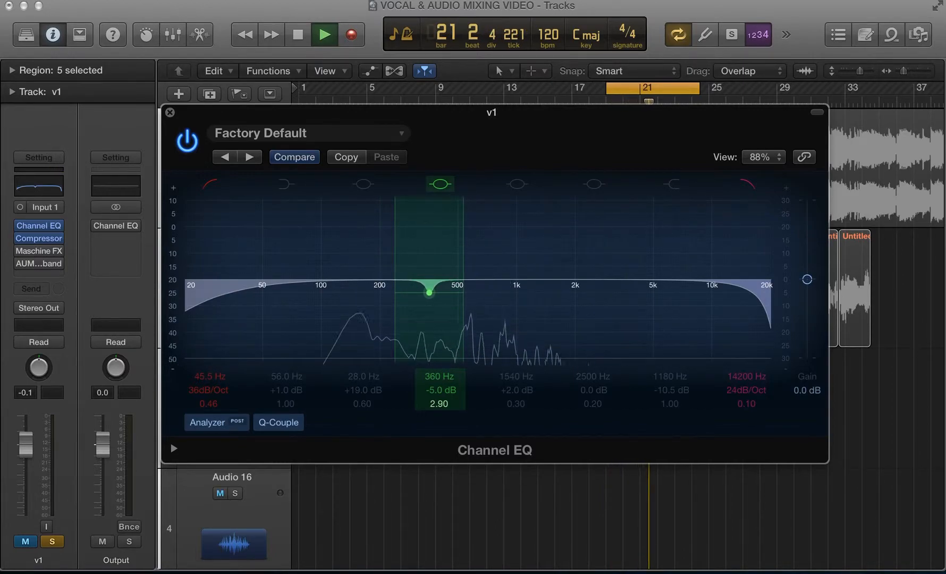
mouse_move(429, 292)
mouse_down()
mouse_move(425, 322)
mouse_move(423, 282)
mouse_move(427, 290)
mouse_up()
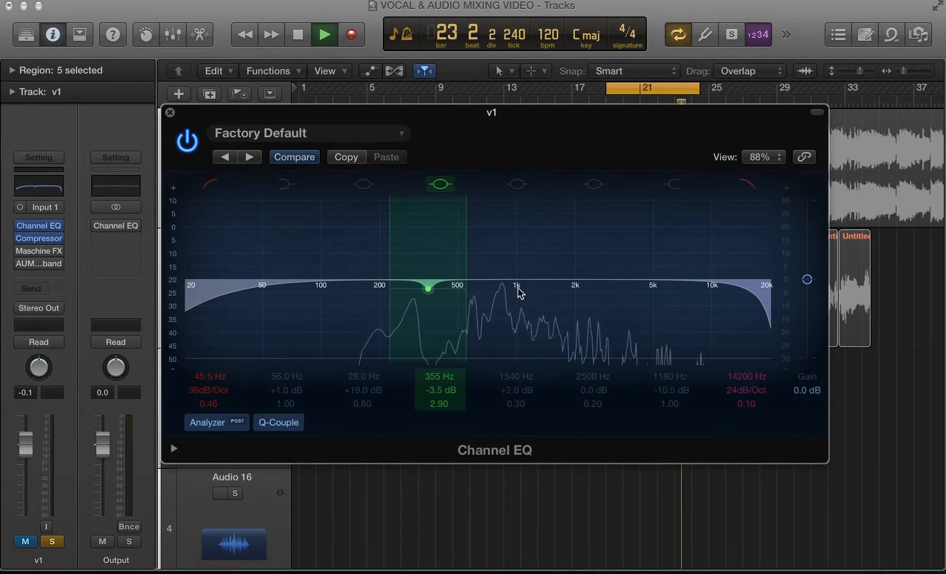
Enable the teal parametric band and set it to a wide boost of +6.5 dB at about 1680 Hz with Q 0.48.
click(520, 184)
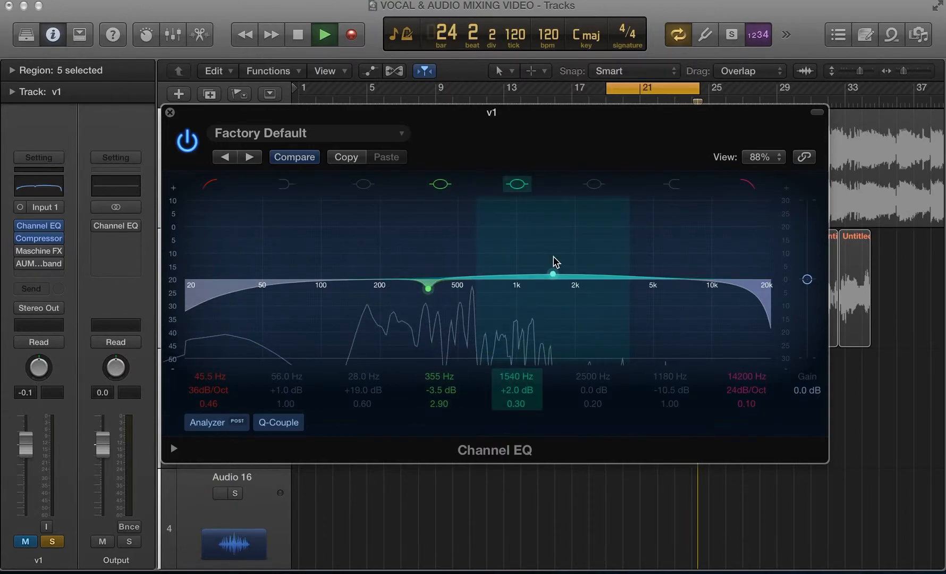
mouse_move(554, 274)
mouse_down()
mouse_move(539, 265)
mouse_move(552, 272)
mouse_up()
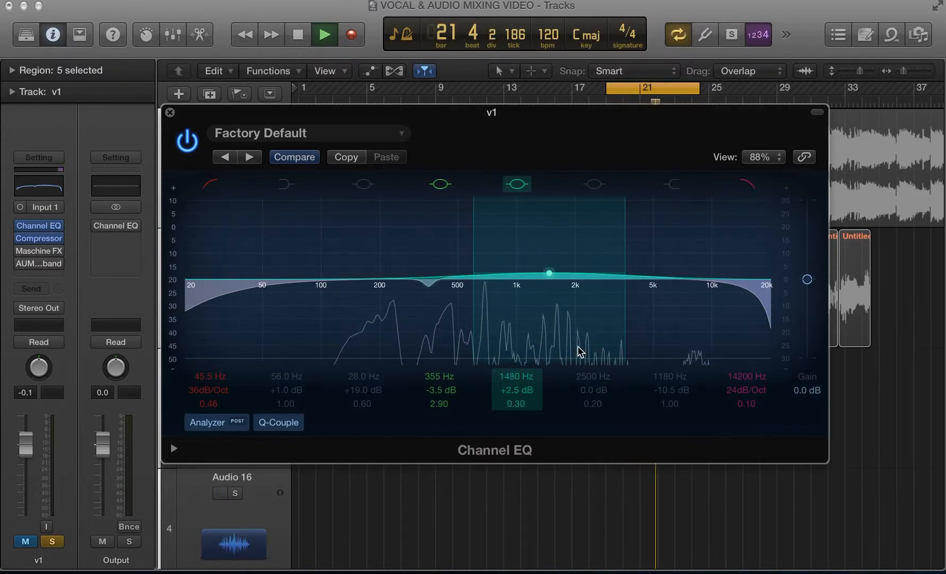
drag(516, 403, 515, 409)
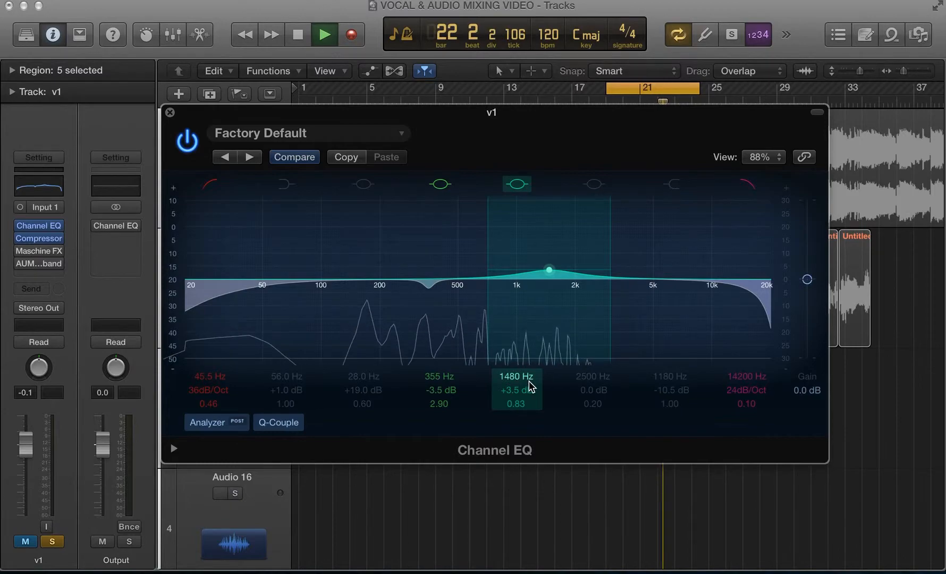
drag(516, 404, 516, 422)
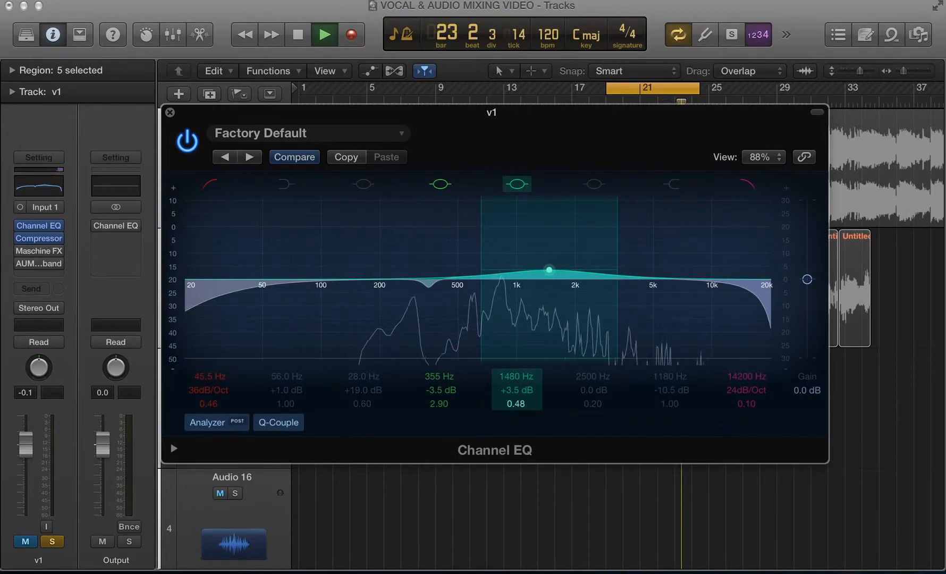
drag(557, 268, 567, 250)
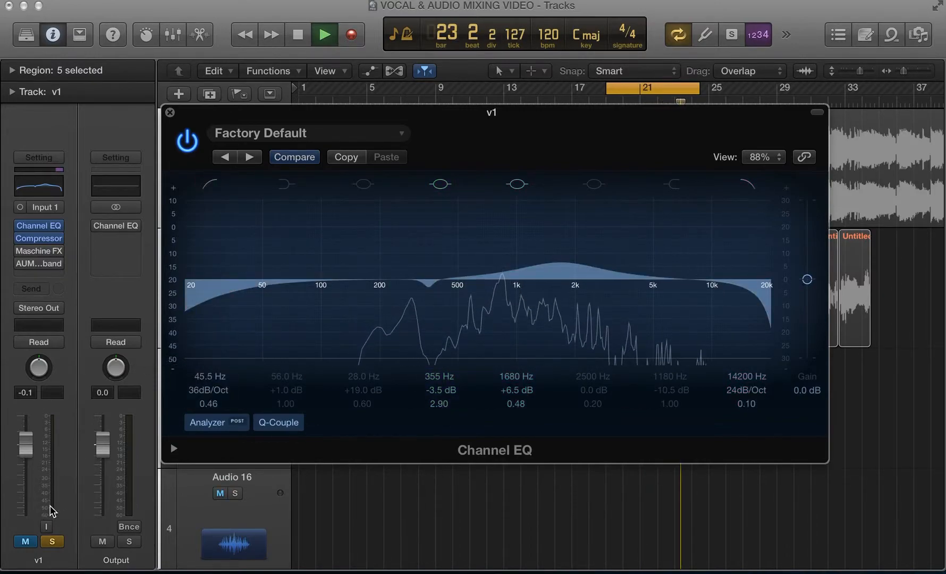
Unmute v1 and rebalance its EQ with the low cut at 32.5 Hz, green band at 370 Hz and 0 dB, teal band at +5.0 dB.
click(26, 542)
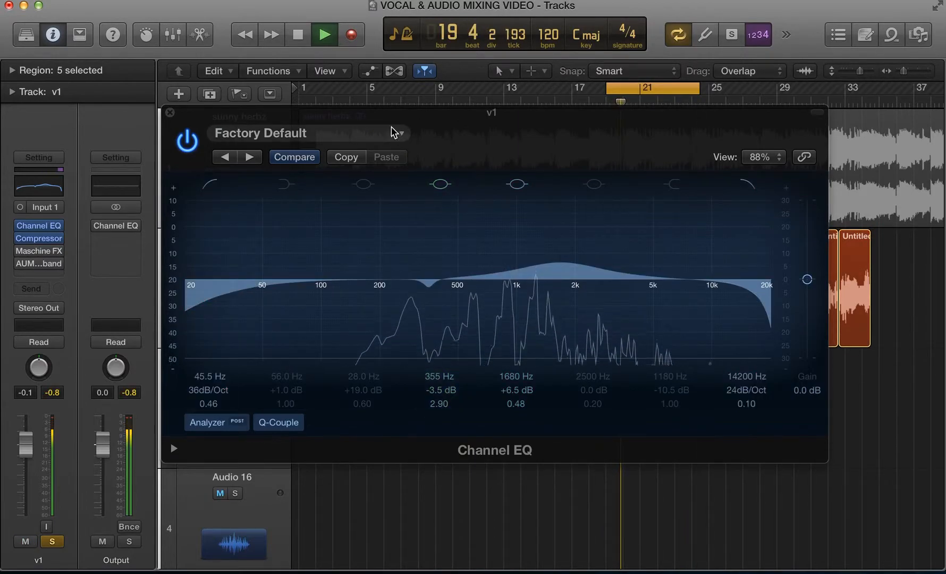
drag(388, 124, 375, 48)
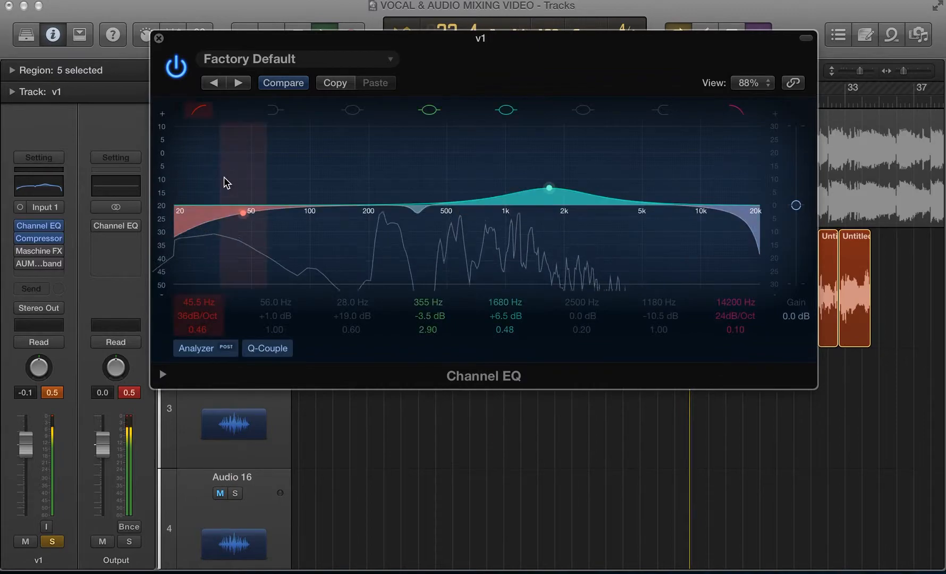
drag(234, 215, 213, 214)
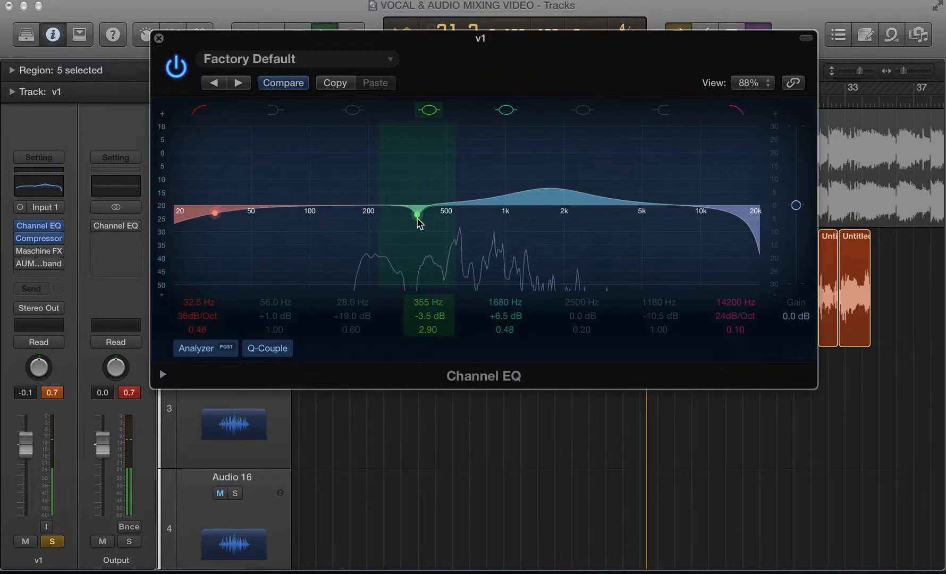
drag(417, 214, 399, 204)
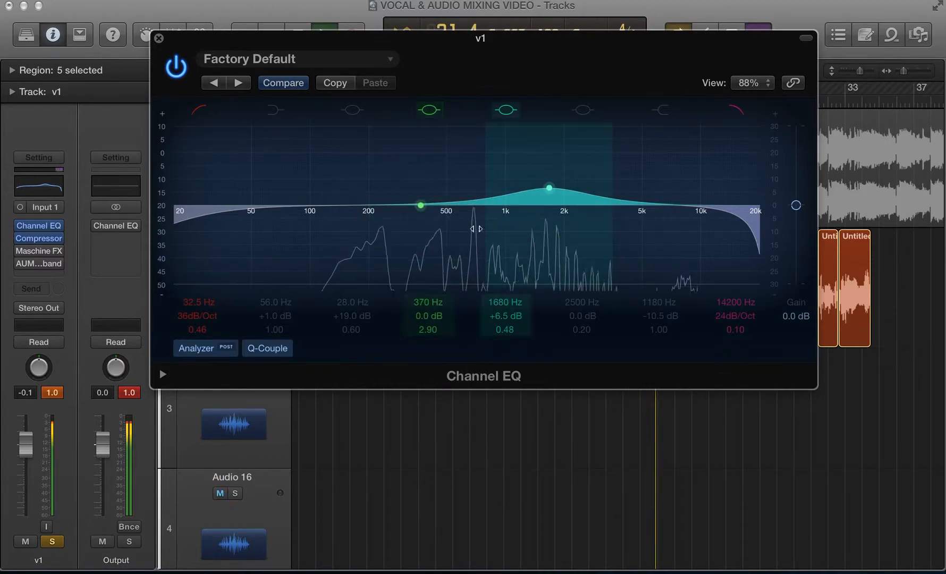
drag(551, 186, 551, 194)
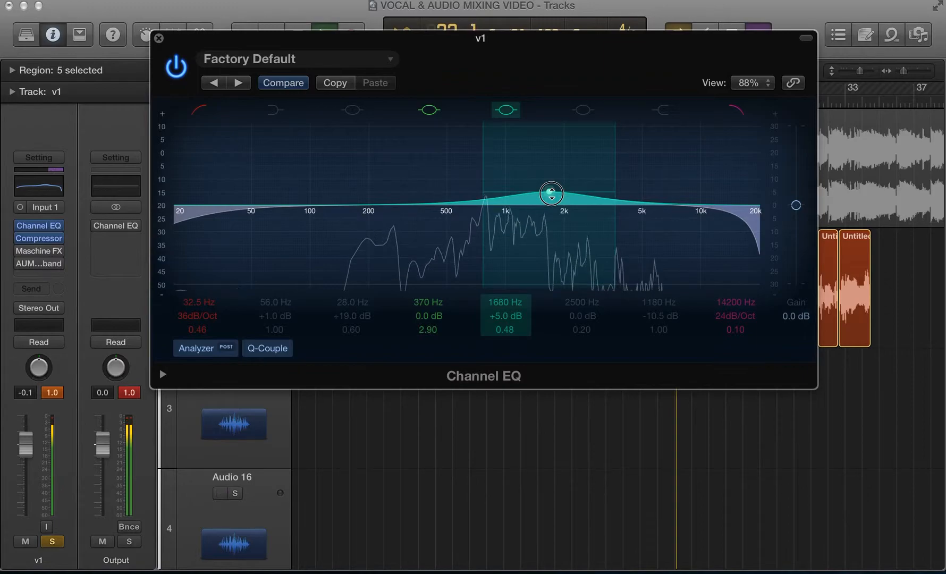
Reset the v1 channel's peak level display and lower its volume fader to -1.9 dB.
click(52, 392)
drag(32, 432, 32, 447)
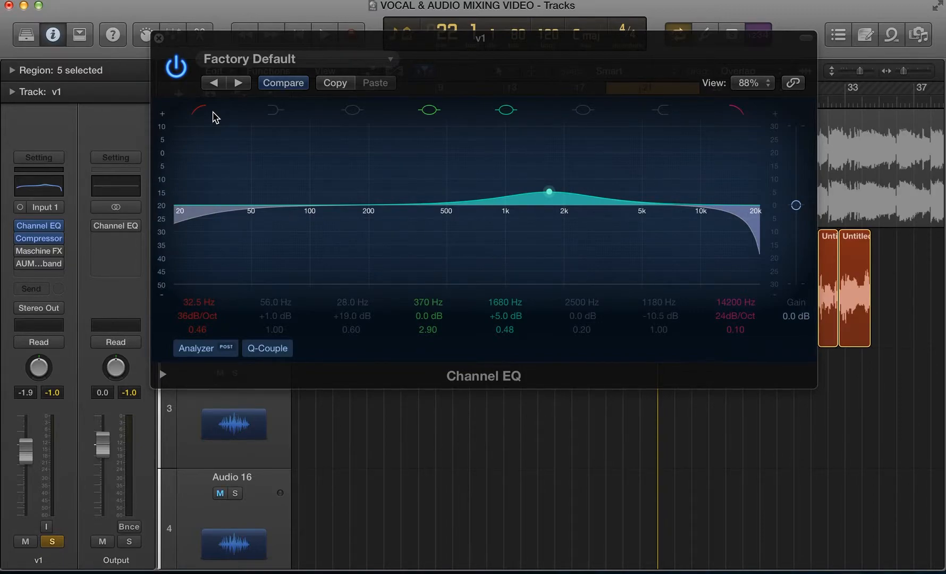
Compare the v1 vocal during playback with the Channel EQ bypassed and re-enabled.
click(178, 74)
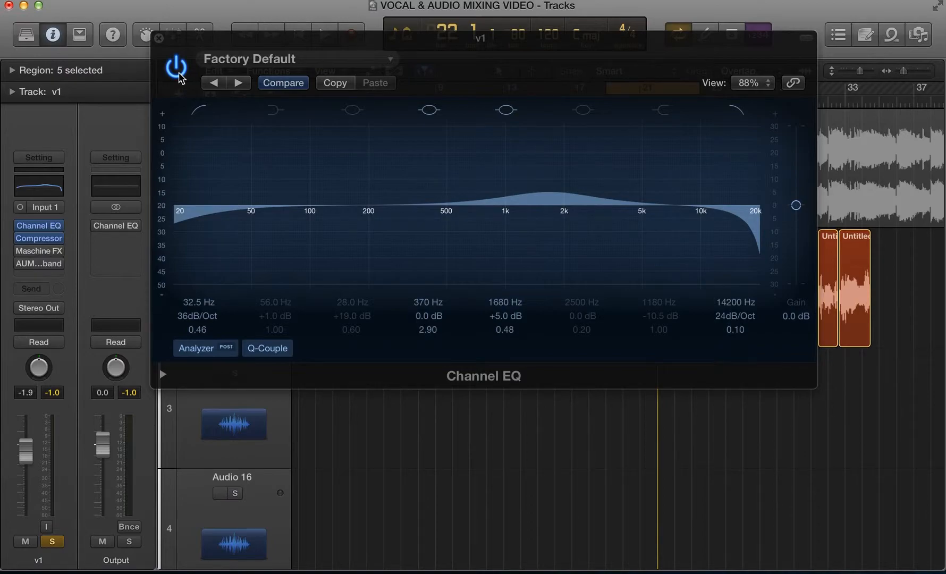
key(space)
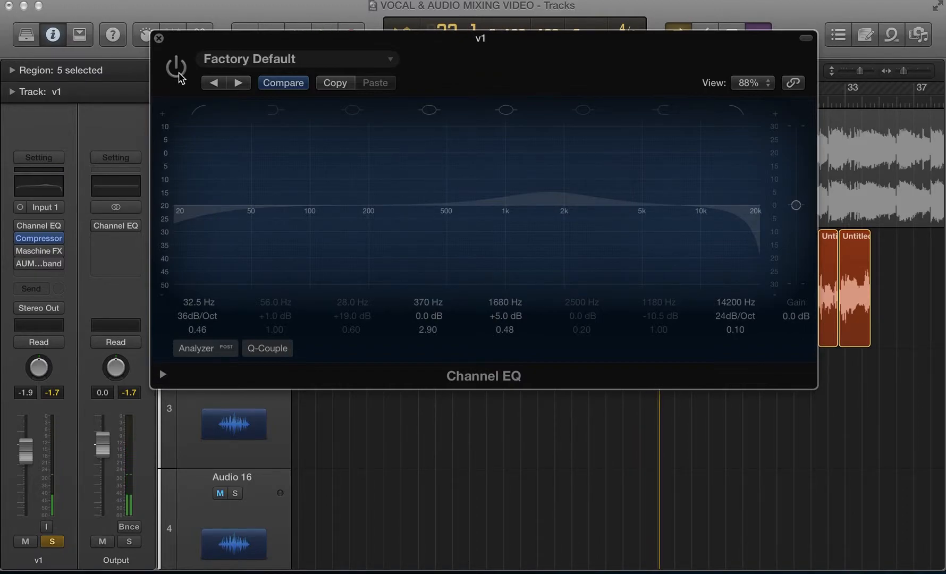
click(177, 67)
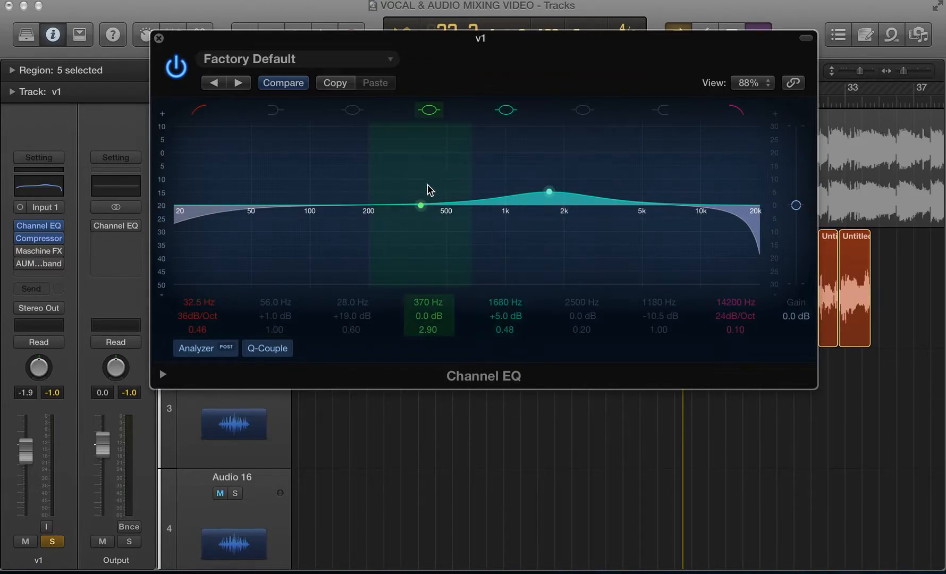
Set the green band to 305 Hz, +4.5 dB and Q 1.40, and the teal band to 1740 Hz and +4.5 dB.
drag(417, 207, 399, 192)
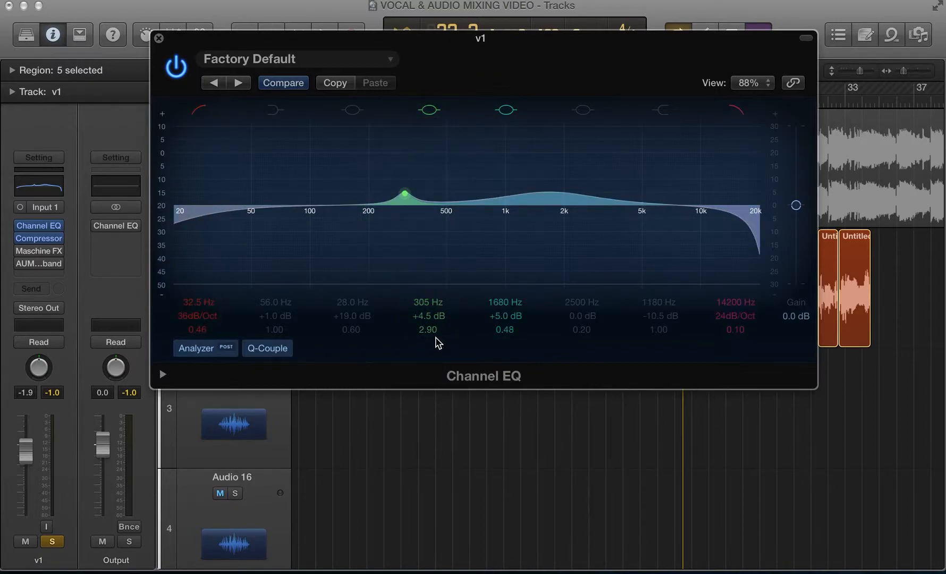
drag(429, 334, 425, 356)
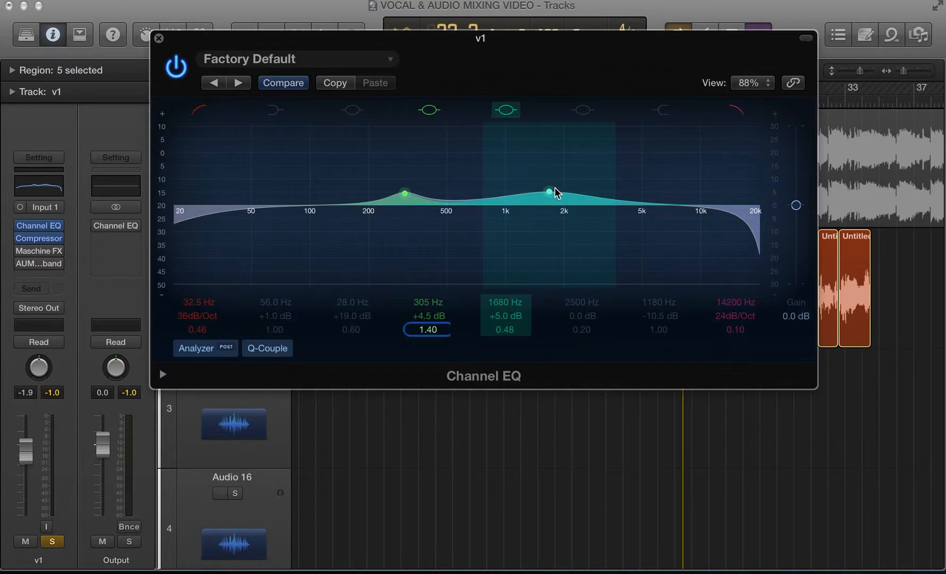
drag(554, 196, 559, 201)
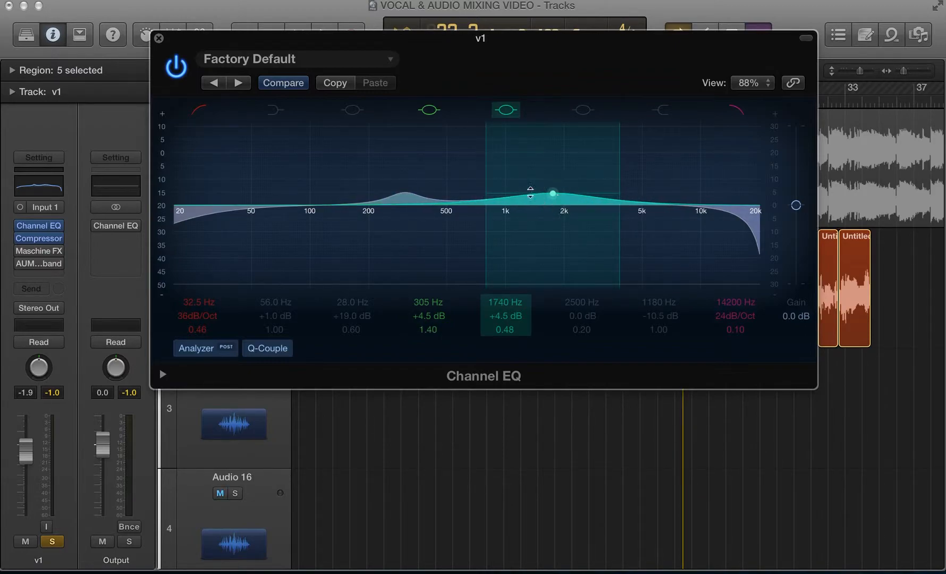
Play the vocal to audition the revised curve against the bypassed EQ, and close the Channel EQ window with the plug-in enabled.
click(176, 67)
click(176, 67)
key(space)
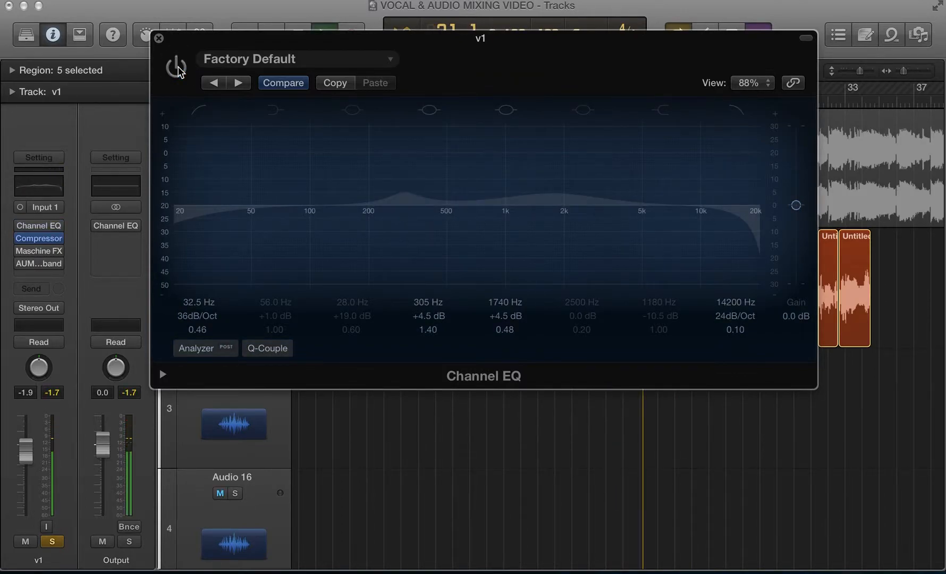
click(176, 67)
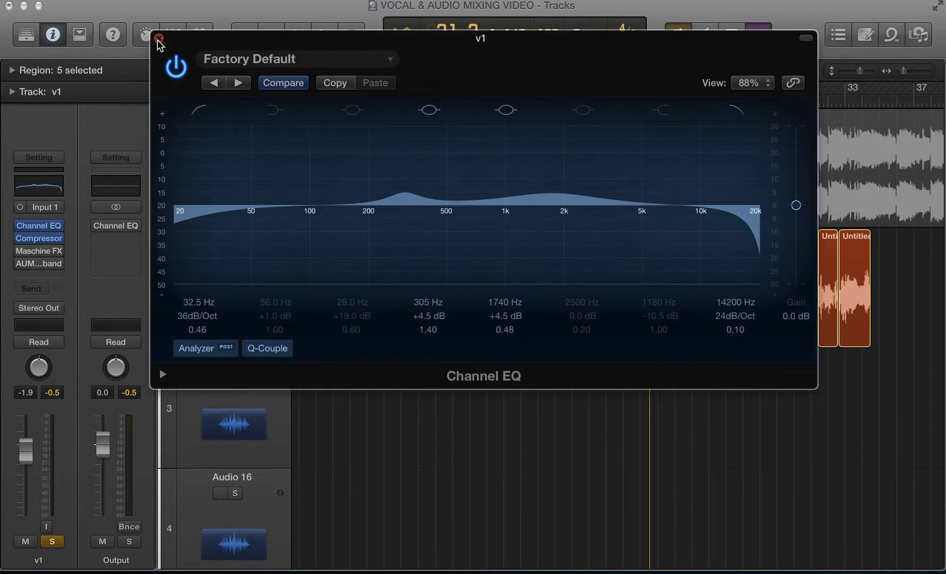
click(158, 40)
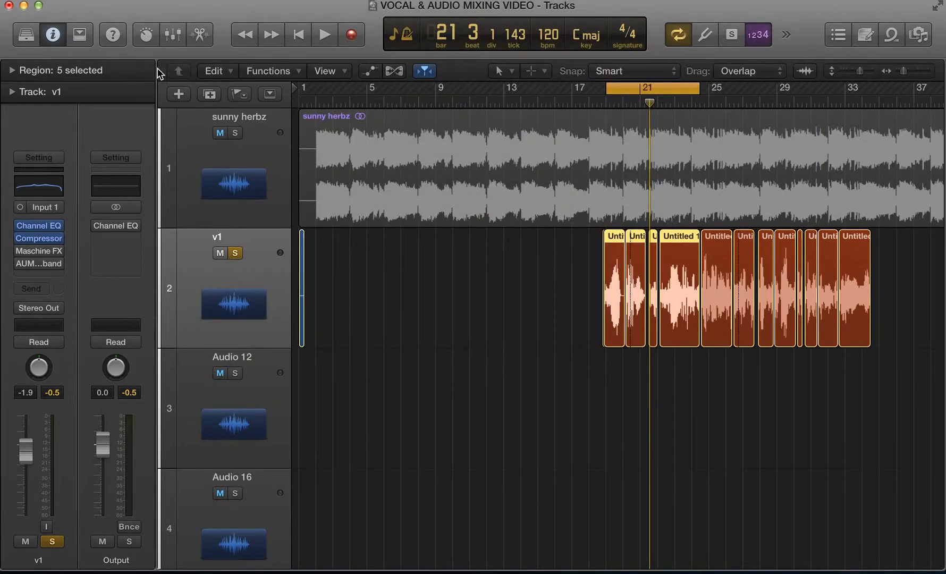
Insert the mono Tokyo Dawn Labs TDR VOS SlickEQ in v1's next empty audio effect slot and move its window below the vocal regions.
mouse_move(42, 255)
click(29, 274)
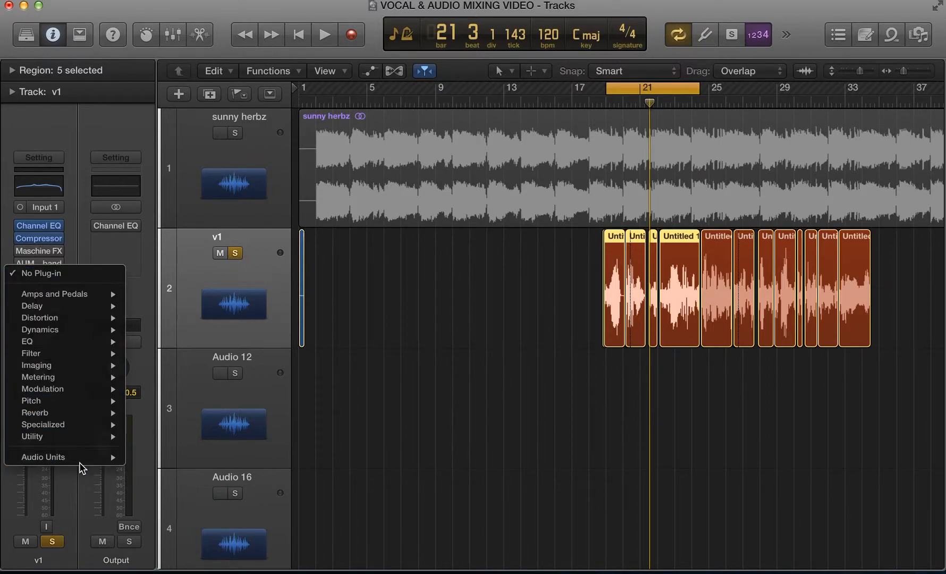
mouse_move(81, 460)
mouse_move(184, 505)
mouse_move(276, 505)
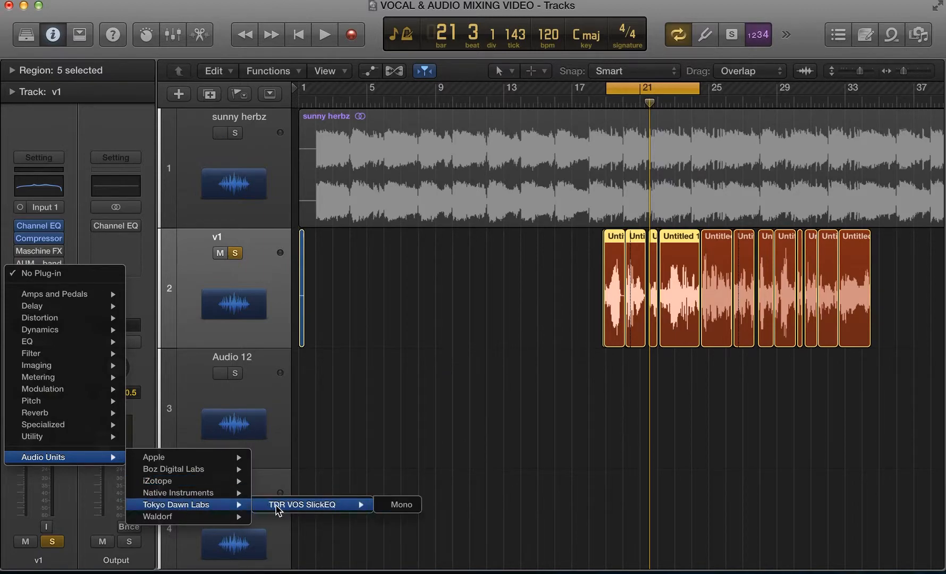
click(396, 505)
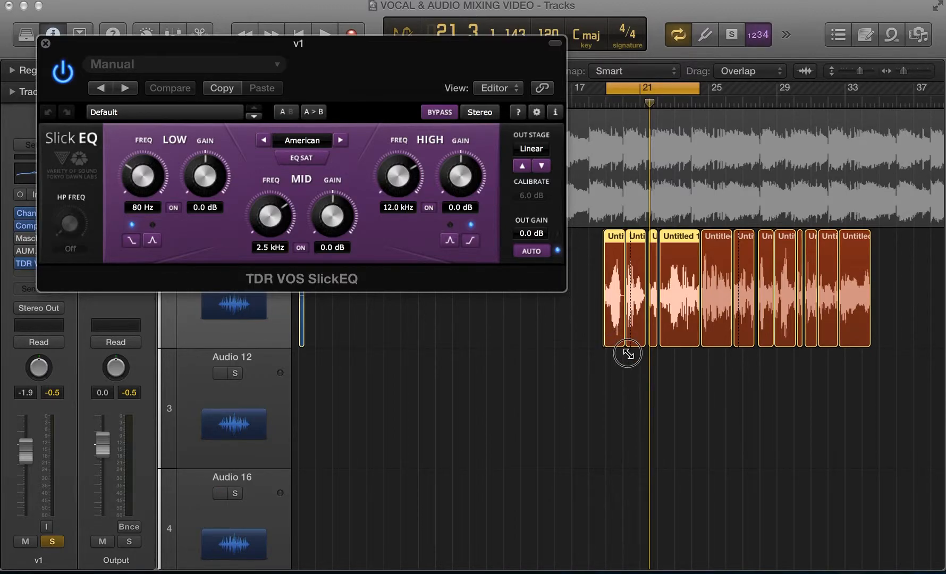
drag(379, 43, 546, 312)
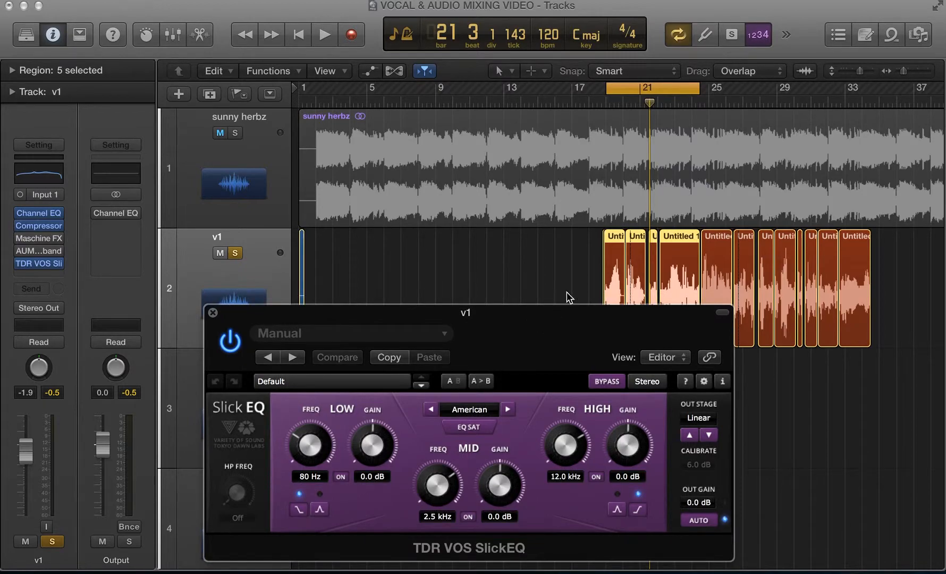
Bypass the Channel EQ on v1 and play the vocal without it.
click(23, 212)
key(space)
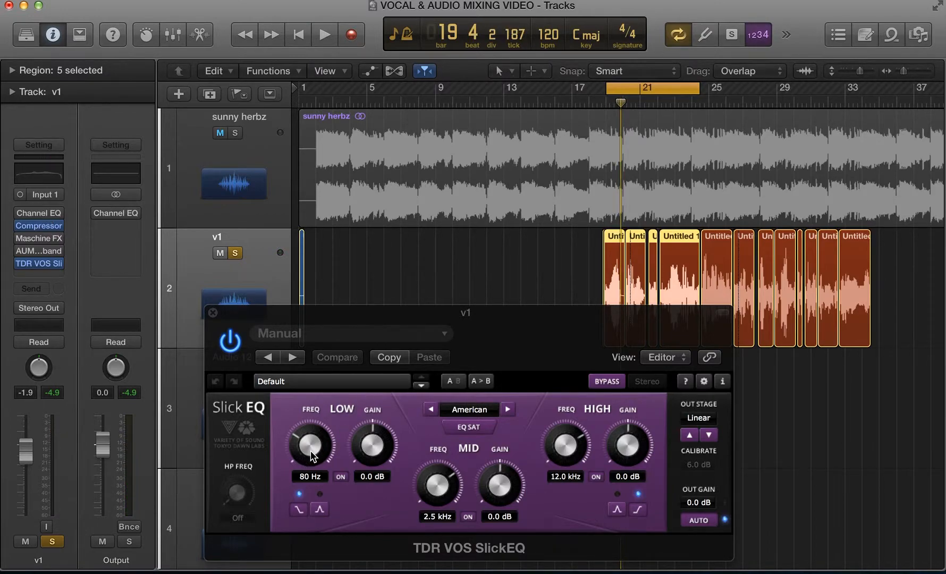
Sweep SlickEQ's low-band frequency through its range, including its 1000 Hz maximum, and leave it at about 603 Hz.
drag(313, 456, 324, 354)
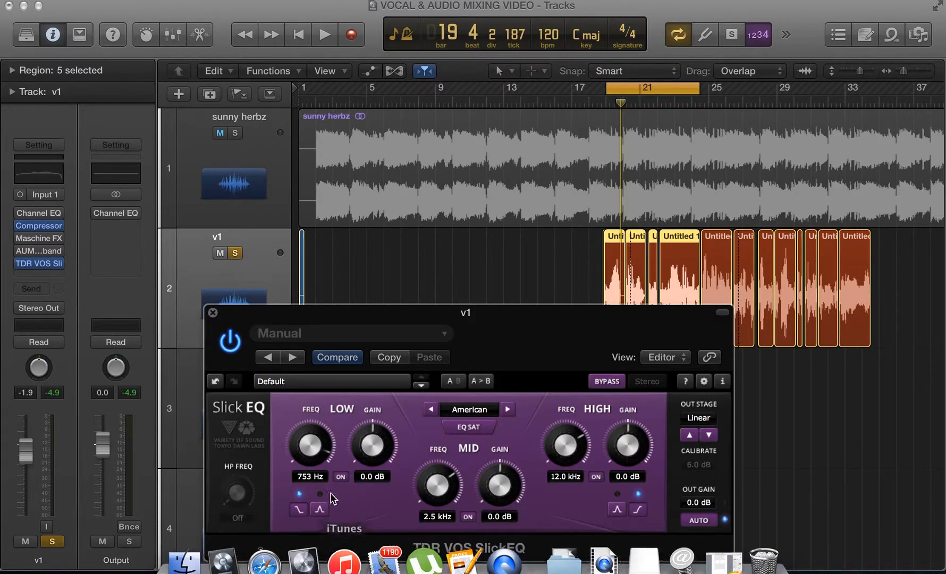
drag(313, 439, 308, 294)
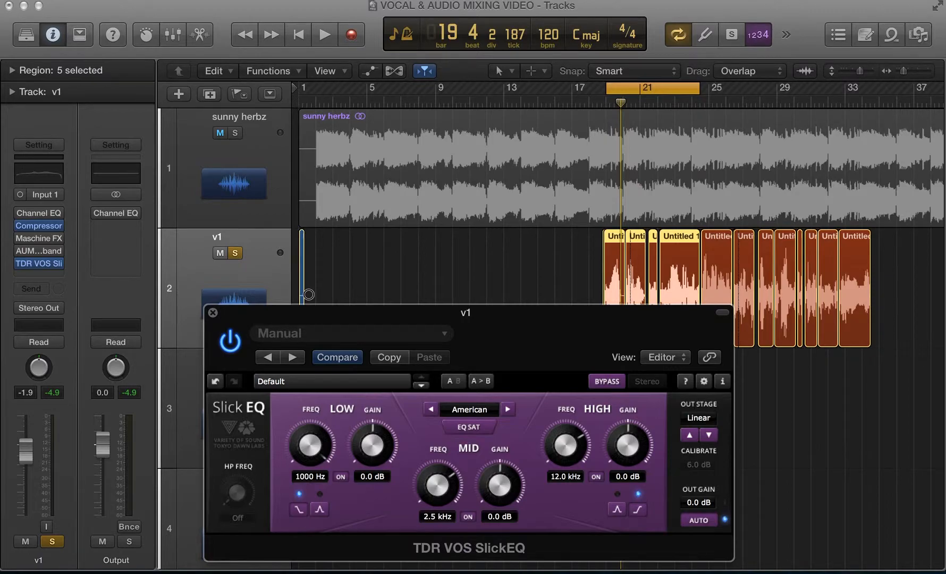
drag(308, 294, 314, 544)
drag(311, 459, 287, 367)
Sweep SlickEQ's mid and high frequency ranges, leaving the mid band at 10.0 kHz and the high band at 500 Hz.
mouse_move(423, 471)
mouse_down()
mouse_move(423, 510)
mouse_move(425, 470)
mouse_up()
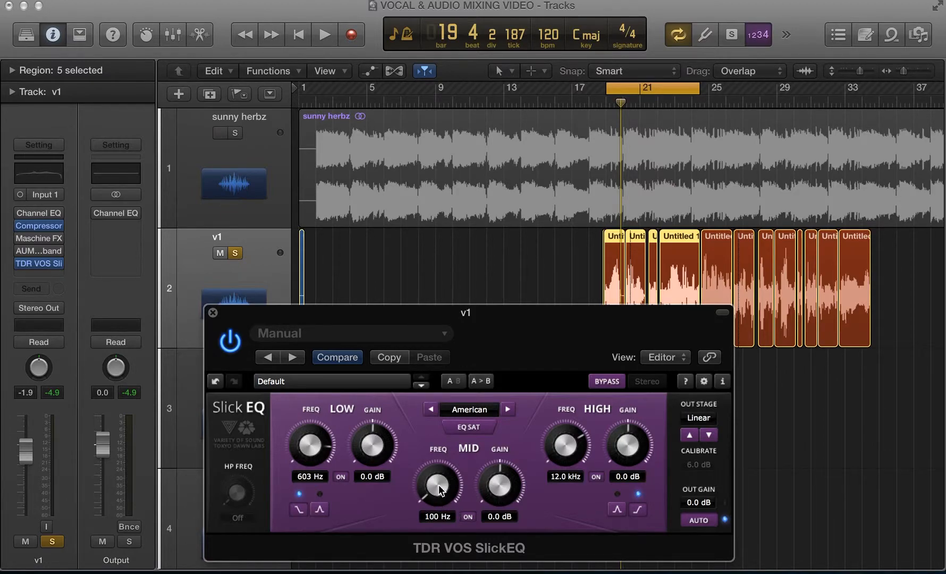
drag(435, 486, 461, 205)
drag(573, 453, 525, 226)
drag(565, 441, 567, 462)
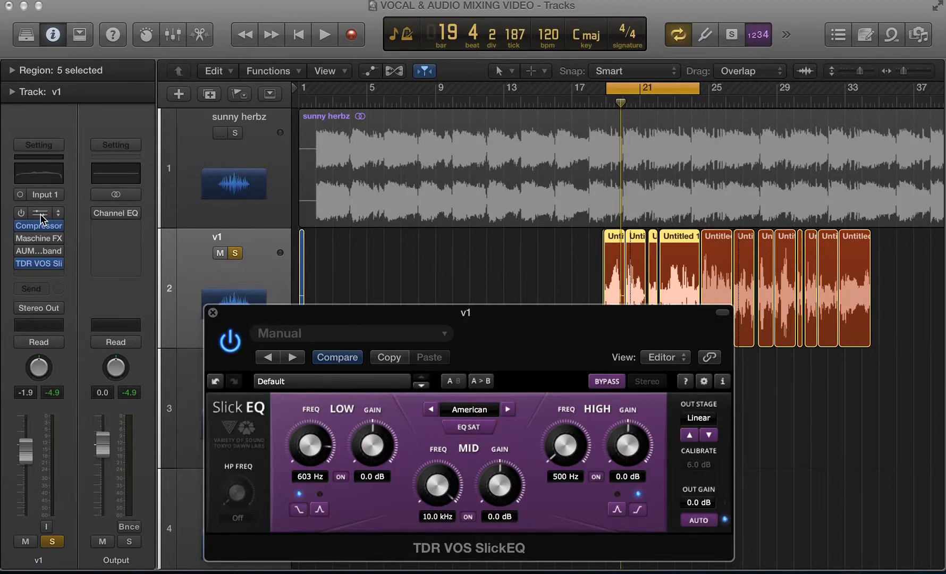
Examine the band settings of v1's bypassed Channel EQ, then close its window to return to SlickEQ.
click(39, 214)
drag(439, 32, 417, 5)
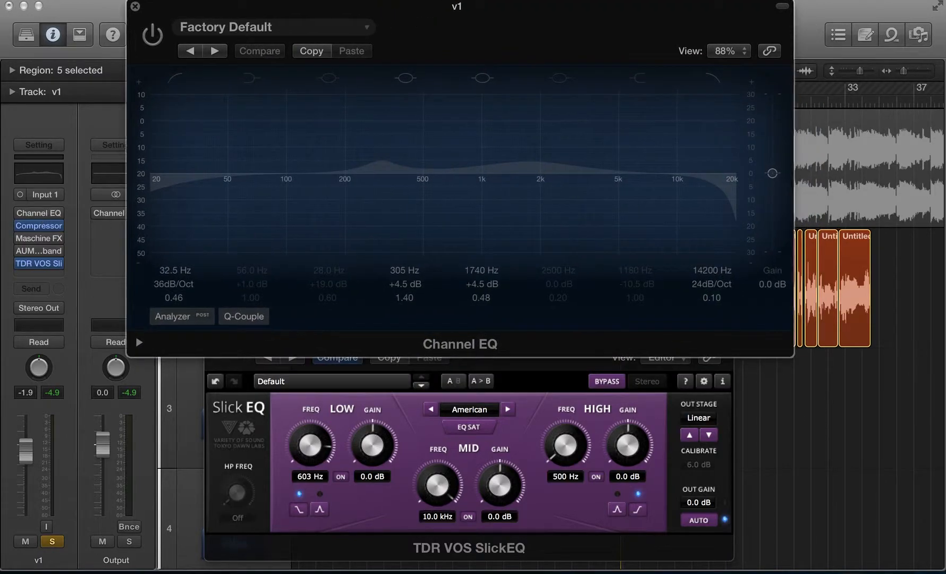
drag(382, 34, 372, 34)
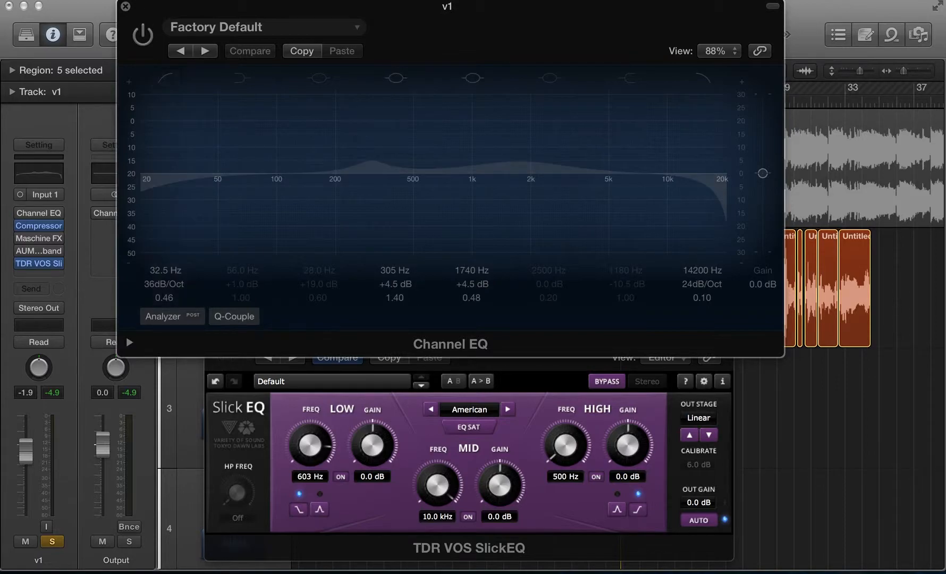
click(125, 5)
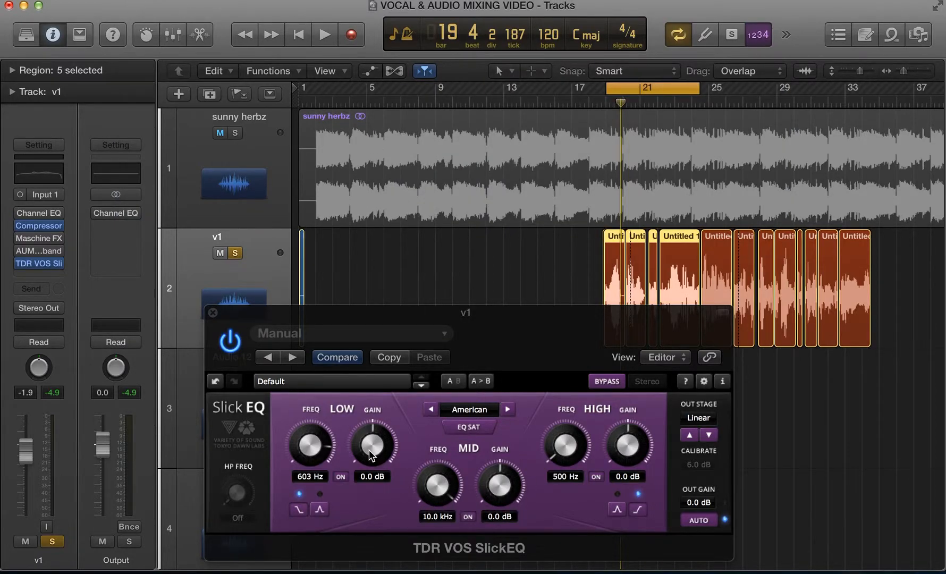
Set SlickEQ's low band to -13.1 dB gain with the bell shape, and toggle EQ SAT on and back off.
drag(369, 452, 376, 461)
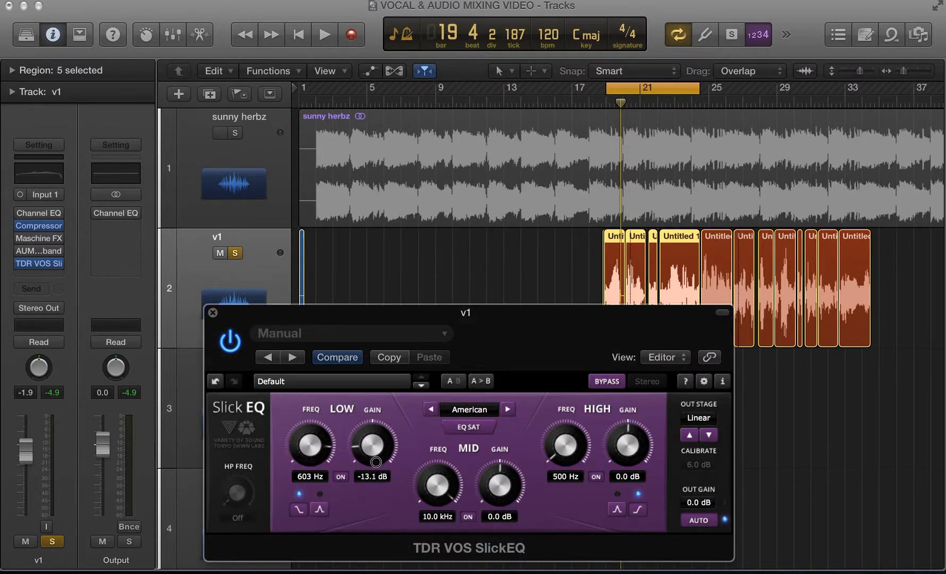
click(299, 509)
click(470, 428)
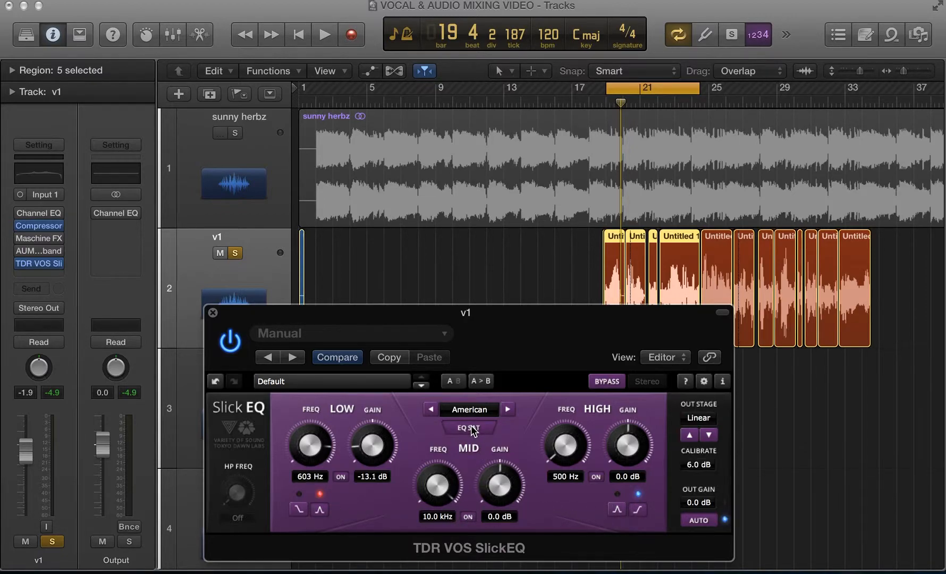
click(470, 428)
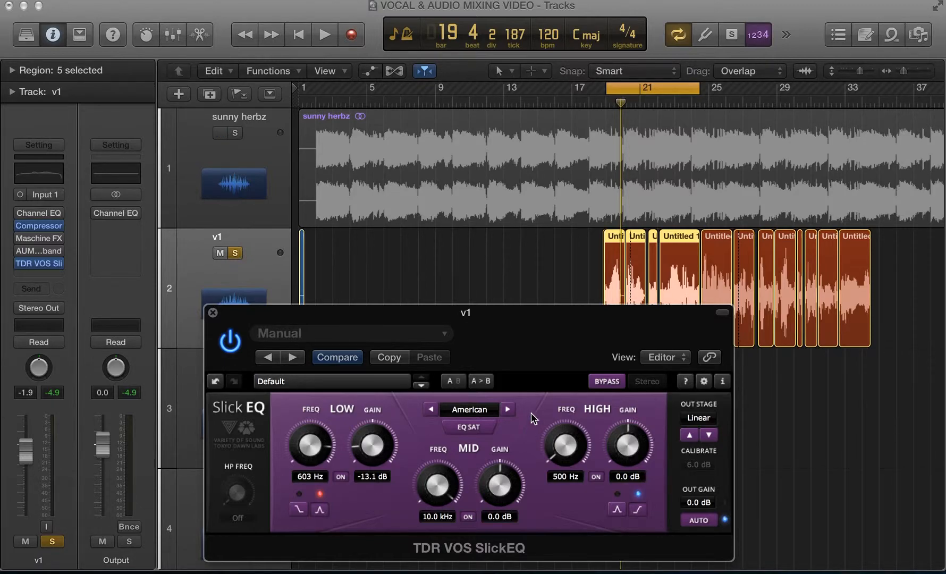
Copy SlickEQ's A settings to B and switch to B, and try the Stereo processing option.
click(480, 381)
click(464, 381)
click(644, 382)
click(643, 379)
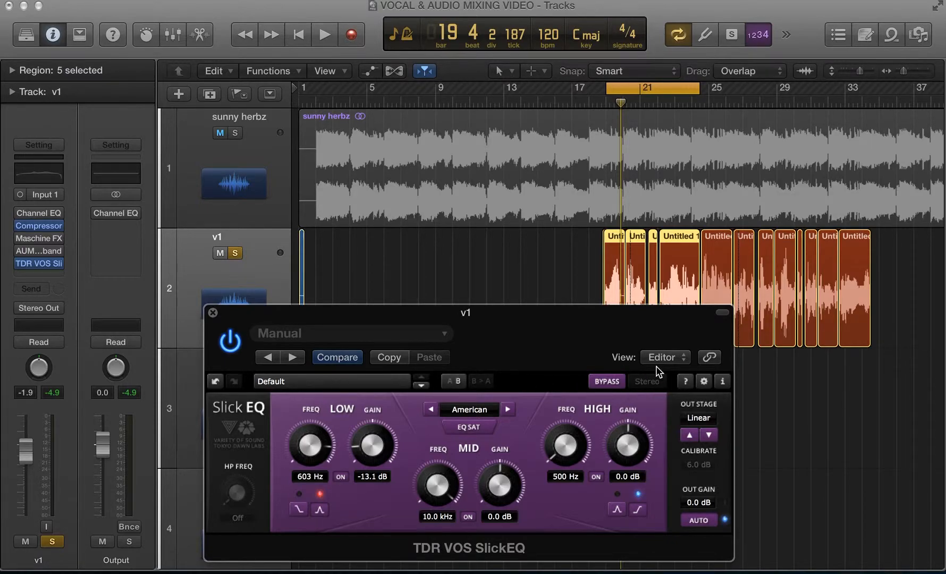